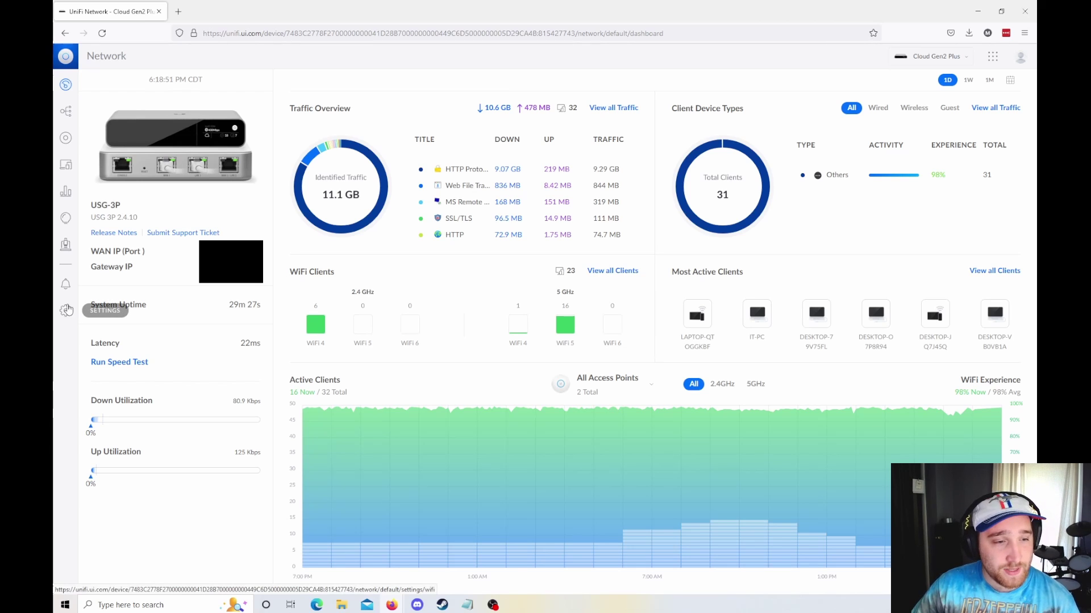
Step: Open Settings > WiFi and scroll past the three wireless networks
{"action": "left_click", "coordinate": [66, 314]}
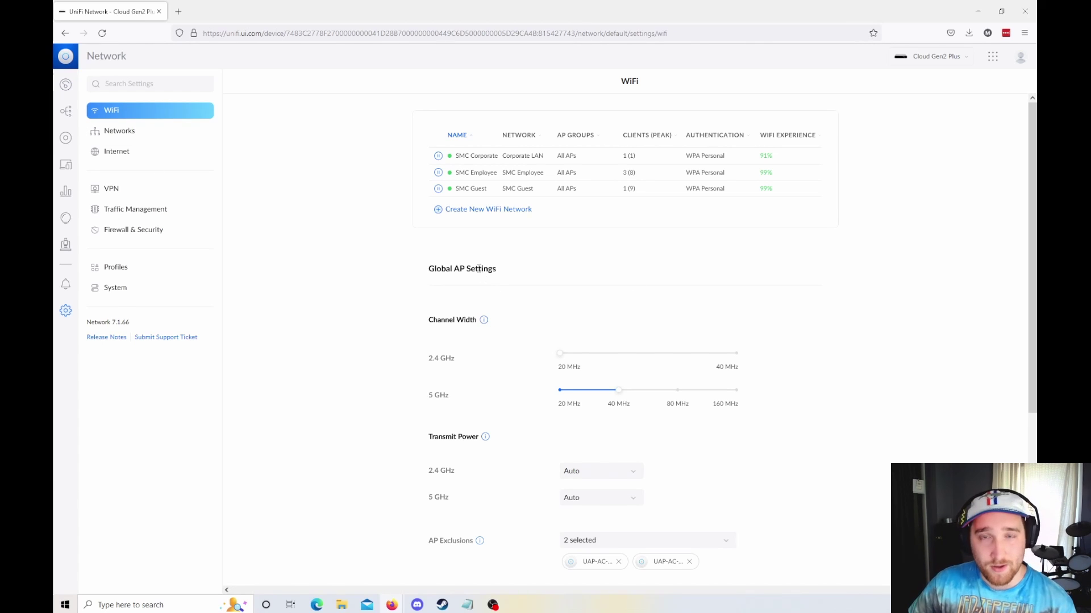
{"action": "scroll", "coordinate": [570, 392], "scroll_direction": "down", "scroll_amount": 3}
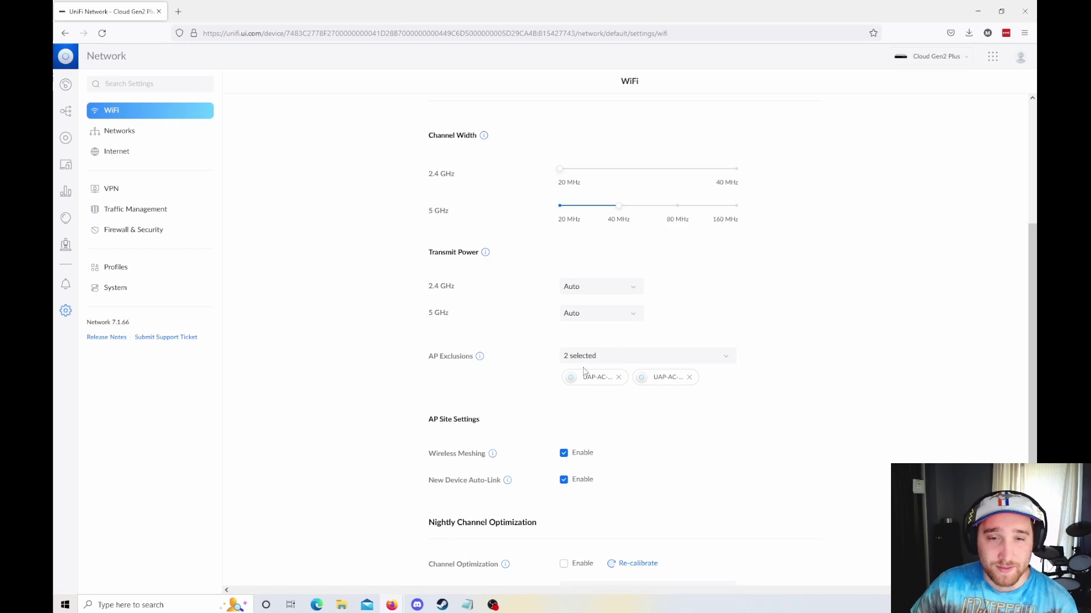
{"action": "scroll", "coordinate": [653, 352], "scroll_direction": "down", "scroll_amount": 1}
{"action": "scroll", "coordinate": [740, 346], "scroll_direction": "up", "scroll_amount": 4}
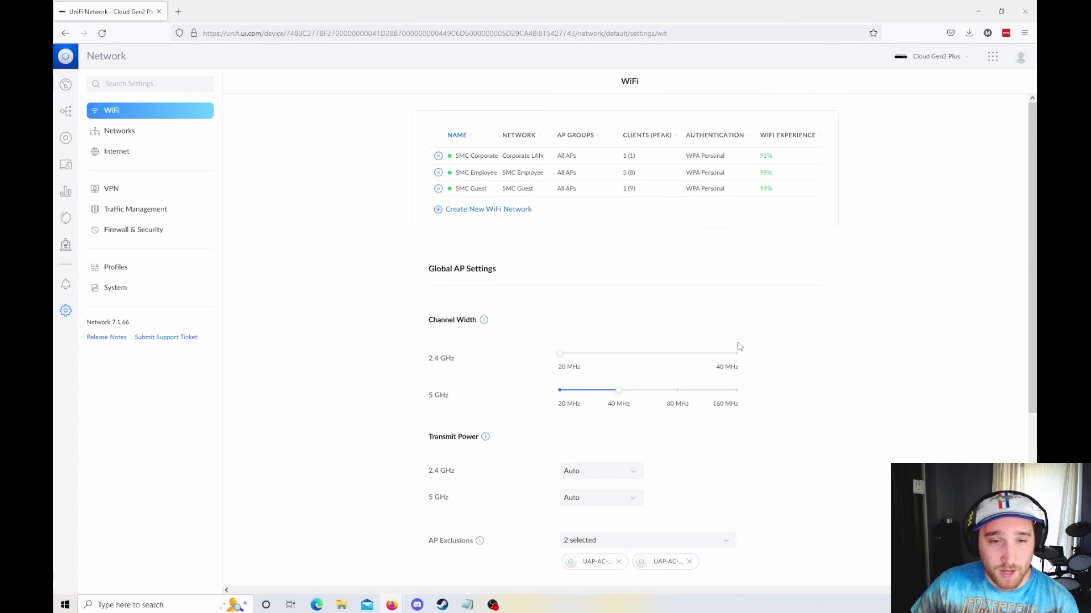
Step: Highlight the Global AP Settings heading, then clear the highlight
{"action": "mouse_move", "coordinate": [427, 272]}
{"action": "left_mouse_down"}
{"action": "mouse_move", "coordinate": [509, 274]}
{"action": "mouse_move", "coordinate": [426, 271]}
{"action": "left_mouse_up"}
{"action": "left_click", "coordinate": [508, 275]}
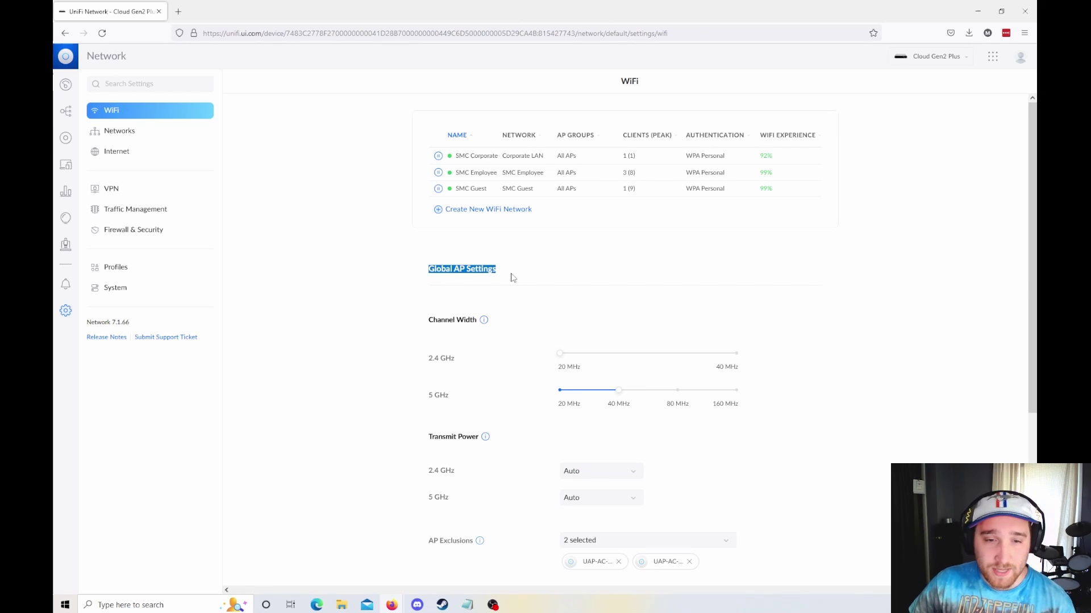
{"action": "left_click", "coordinate": [511, 277]}
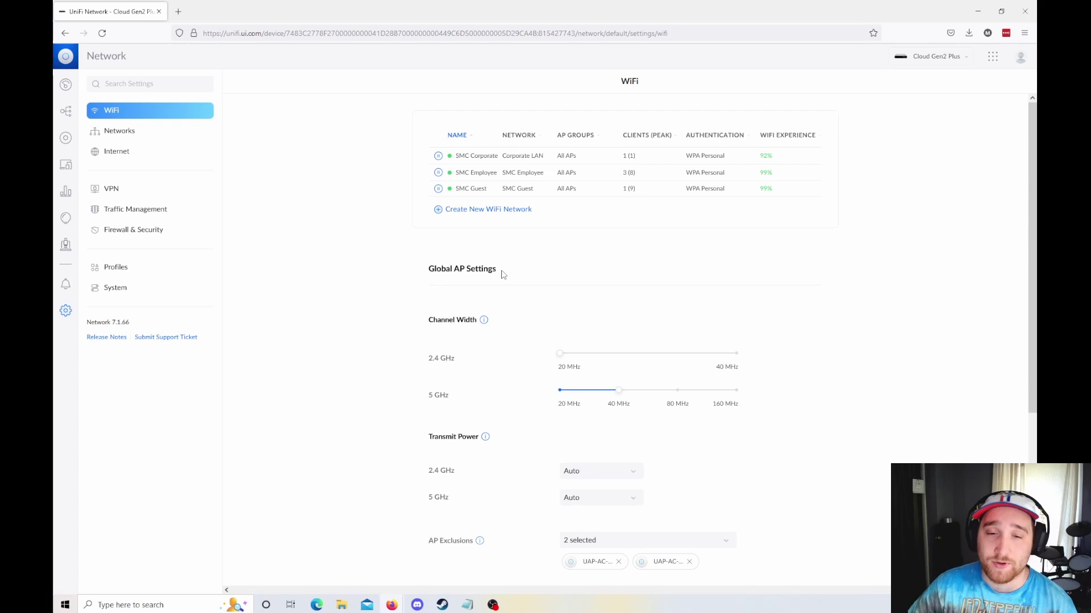
{"action": "scroll", "coordinate": [485, 284], "scroll_direction": "down", "scroll_amount": 2}
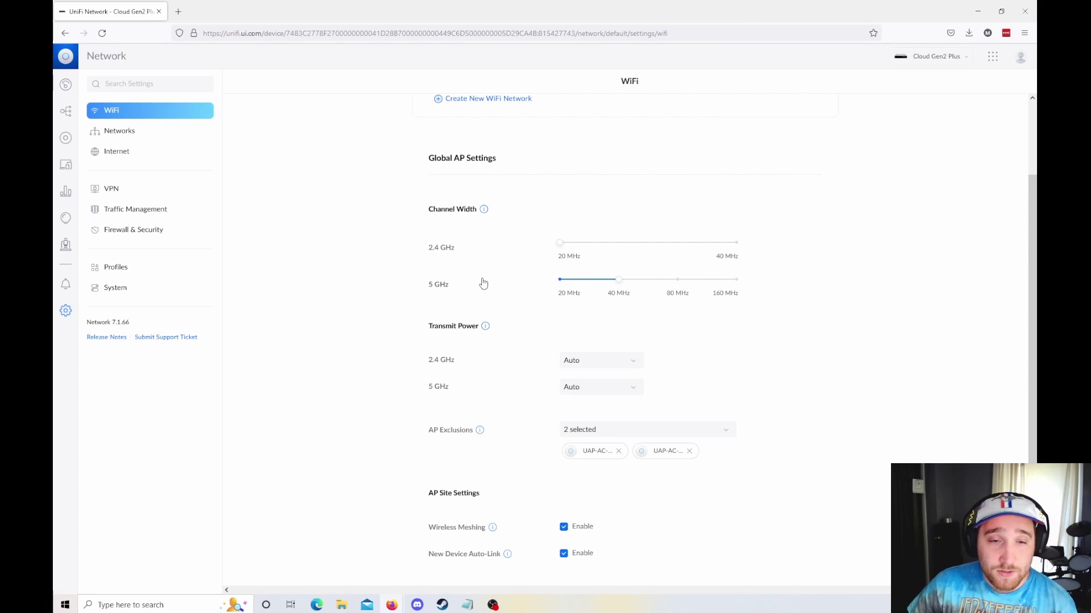
Step: Review the 2.4 GHz transmit power choices, keep Auto, and scroll through the remaining AP settings
{"action": "left_click", "coordinate": [586, 367]}
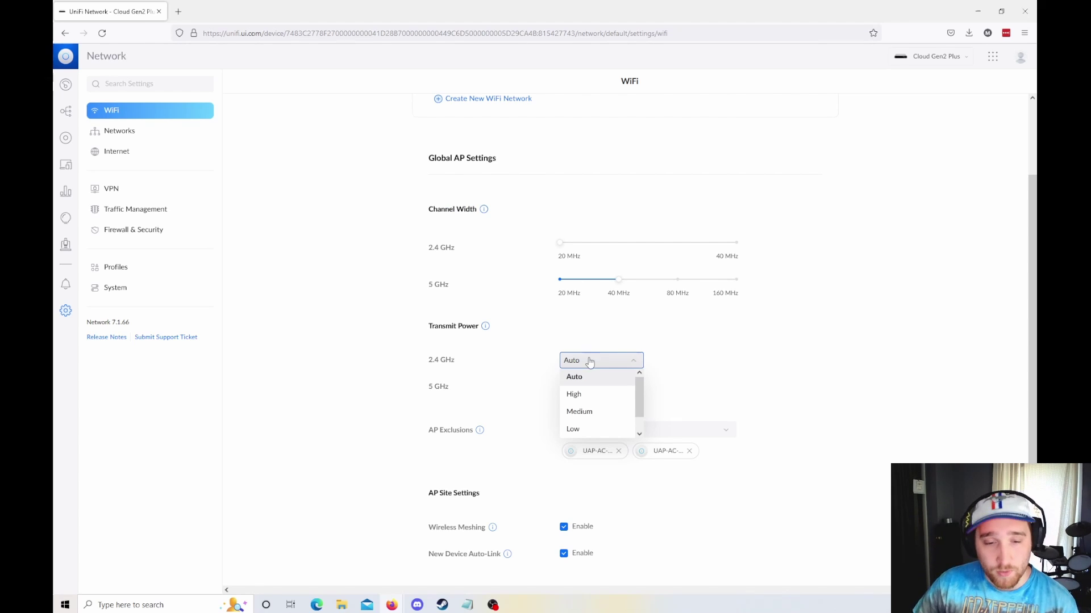
{"action": "left_click", "coordinate": [932, 355]}
{"action": "scroll", "coordinate": [841, 420], "scroll_direction": "down", "scroll_amount": 2}
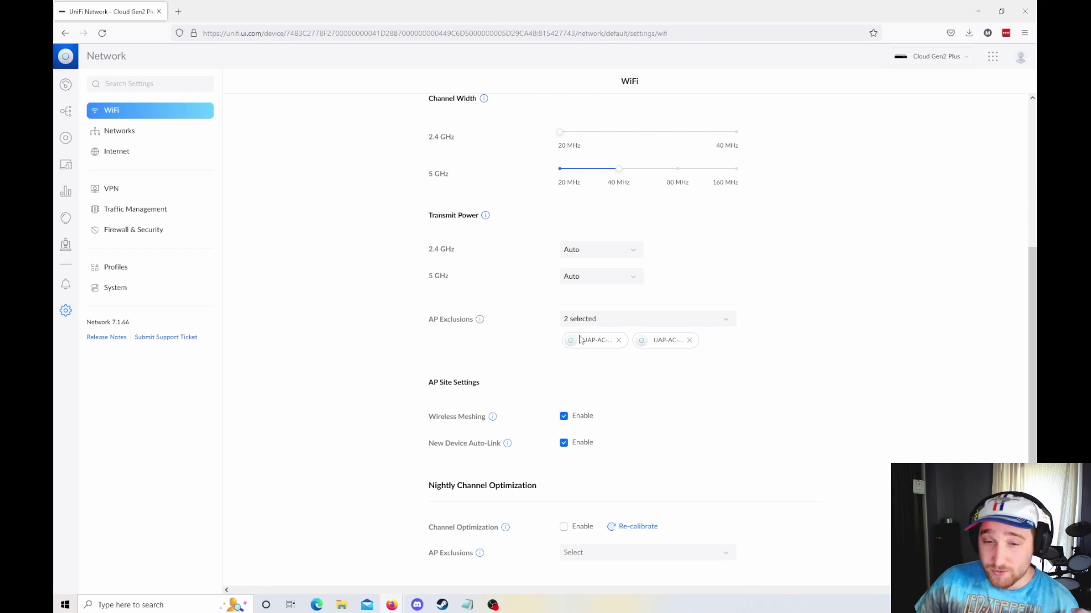
{"action": "mouse_move", "coordinate": [481, 324]}
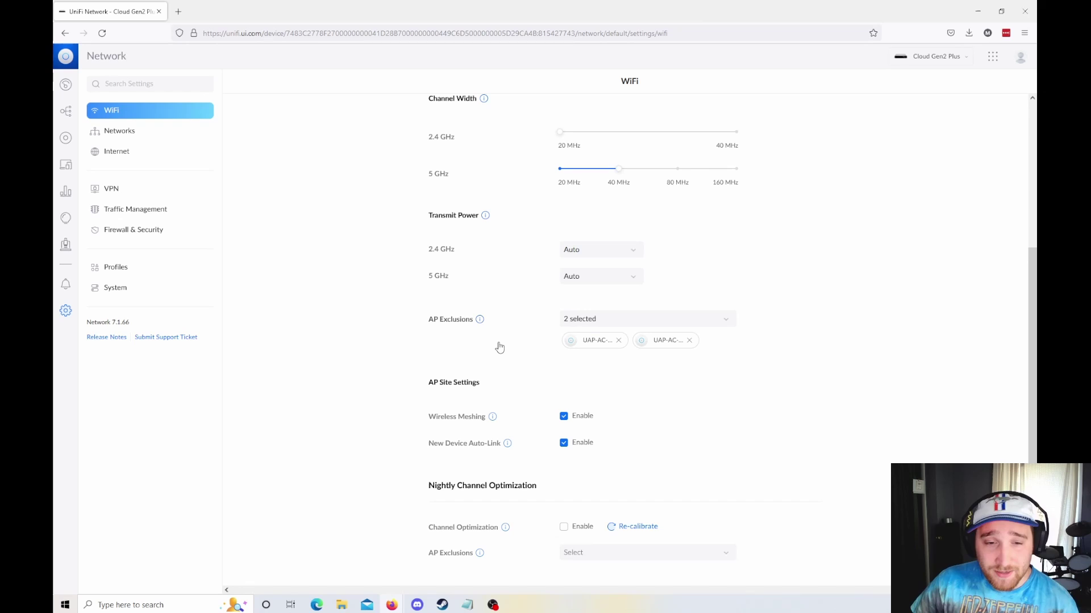
{"action": "scroll", "coordinate": [518, 341], "scroll_direction": "up", "scroll_amount": 2}
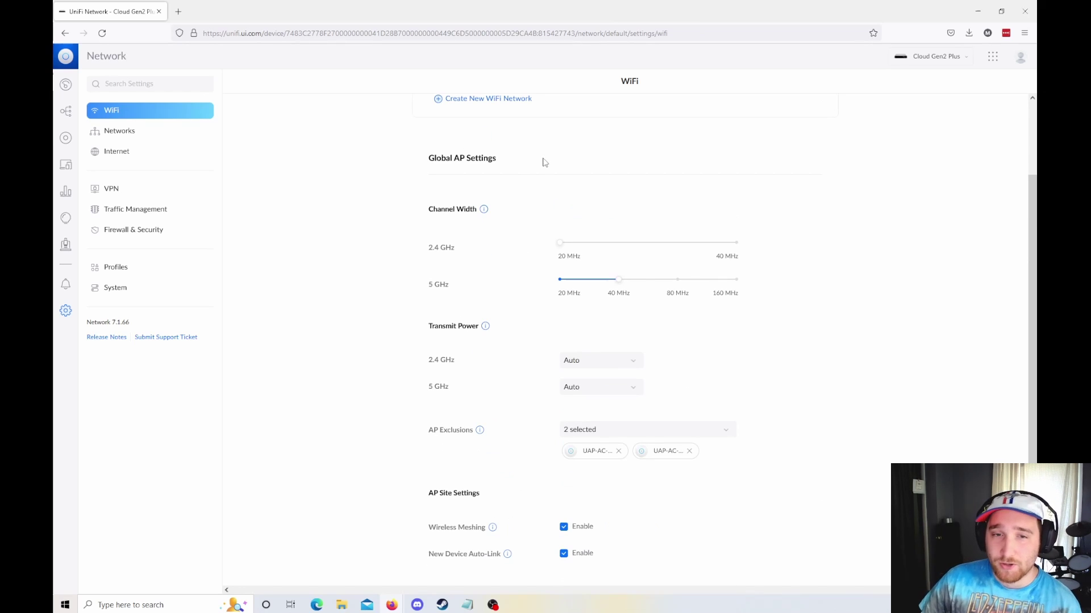
{"action": "scroll", "coordinate": [554, 250], "scroll_direction": "down", "scroll_amount": 1}
{"action": "scroll", "coordinate": [548, 276], "scroll_direction": "down", "scroll_amount": 1}
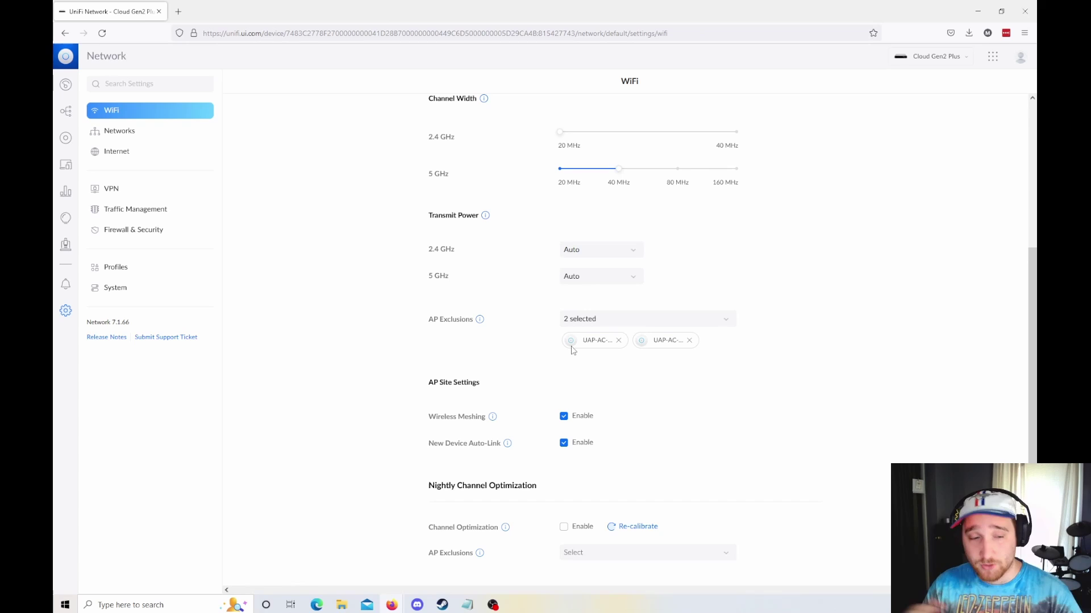
{"action": "scroll", "coordinate": [573, 350], "scroll_direction": "down", "scroll_amount": 1}
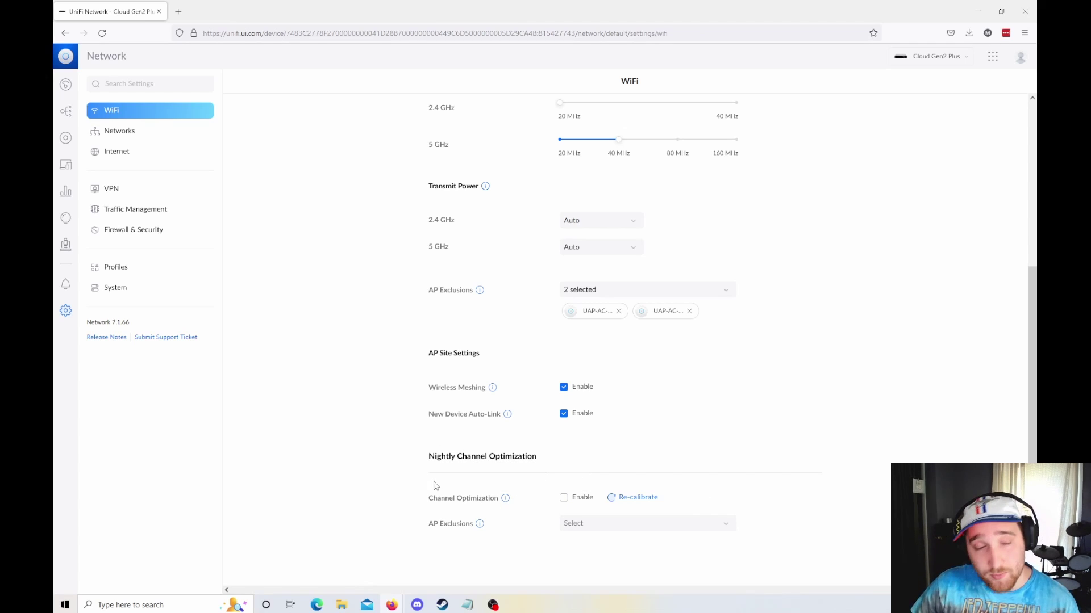
{"action": "scroll", "coordinate": [577, 474], "scroll_direction": "up", "scroll_amount": 1}
{"action": "scroll", "coordinate": [577, 473], "scroll_direction": "up", "scroll_amount": 4}
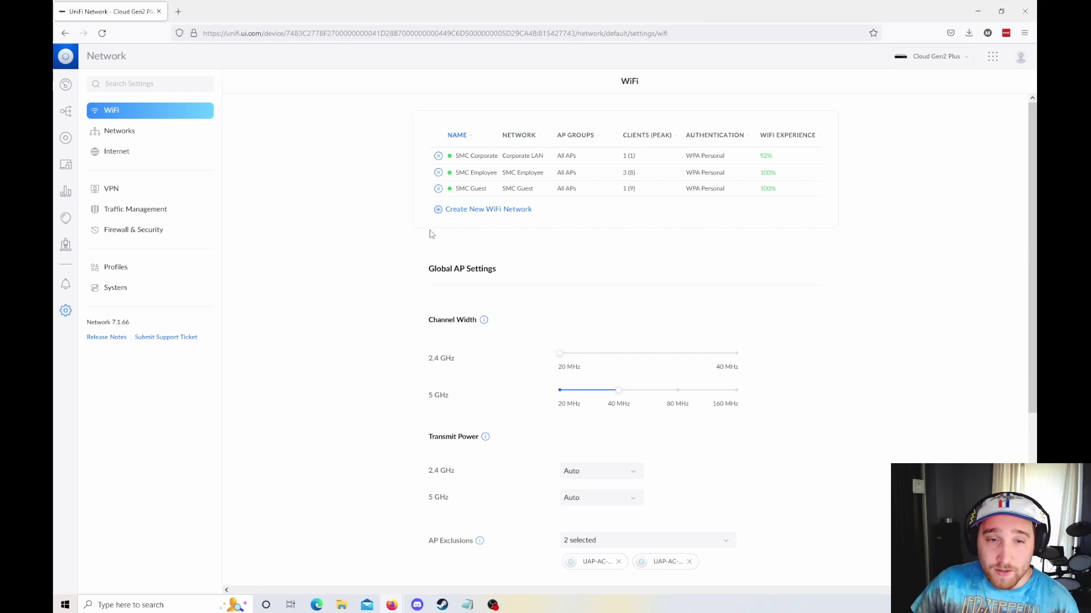
Step: Start a new WiFi network on Corporate LAN and set its Advanced Configuration to Manual
{"action": "left_click", "coordinate": [487, 211]}
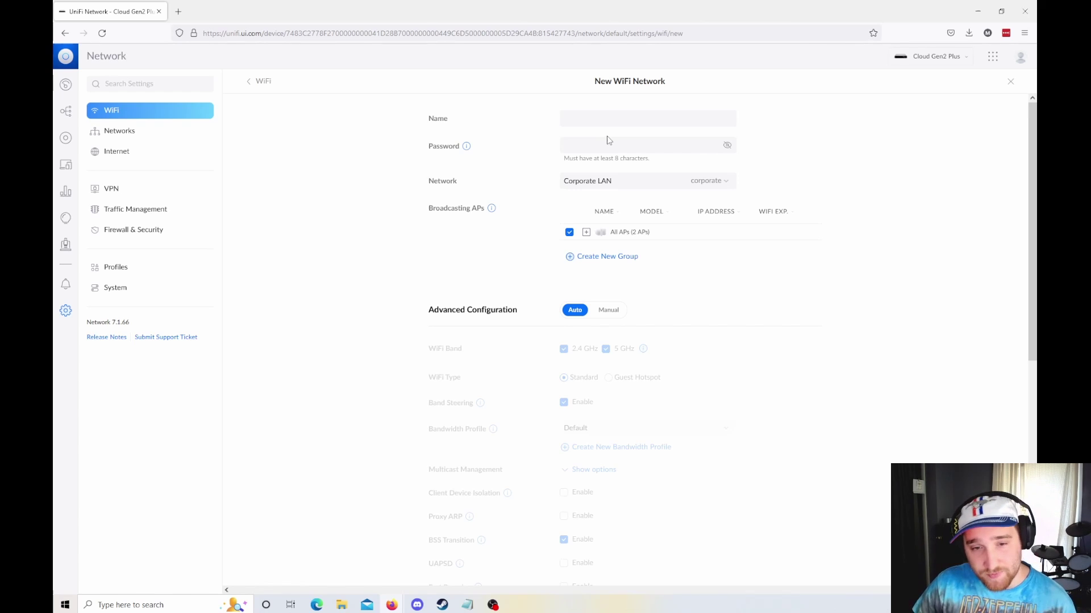
{"action": "scroll", "coordinate": [634, 230], "scroll_direction": "down", "scroll_amount": 2}
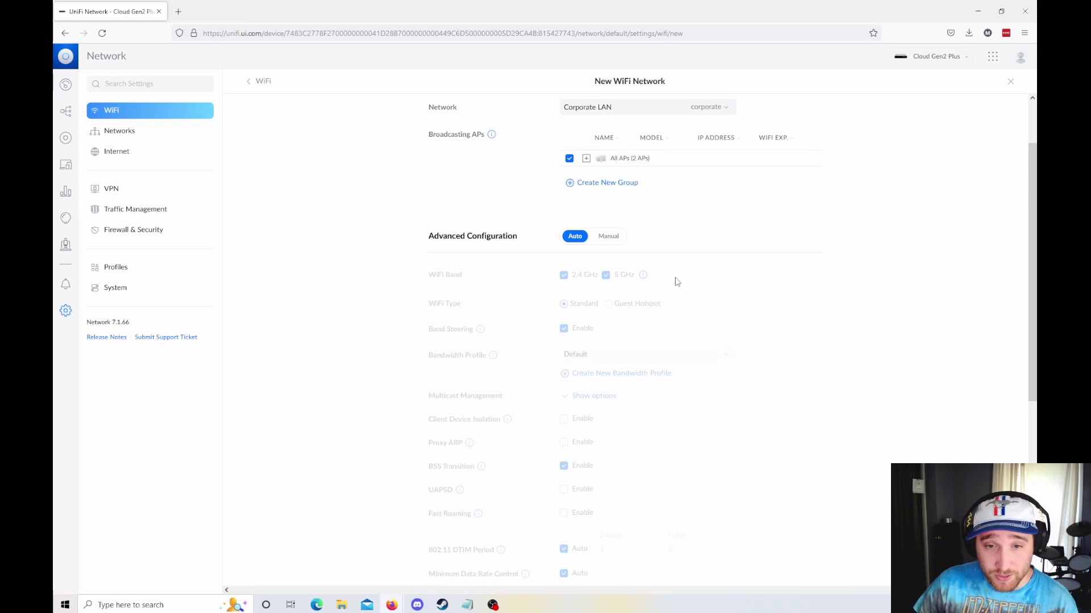
{"action": "left_click", "coordinate": [608, 235]}
{"action": "scroll", "coordinate": [689, 332], "scroll_direction": "down", "scroll_amount": 2}
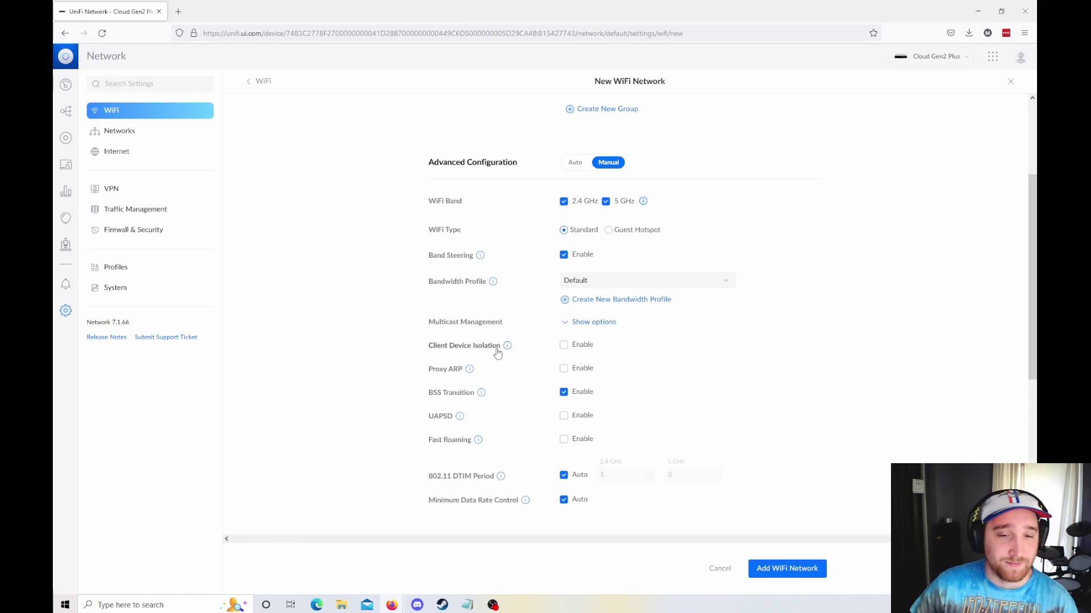
{"action": "mouse_move", "coordinate": [509, 347]}
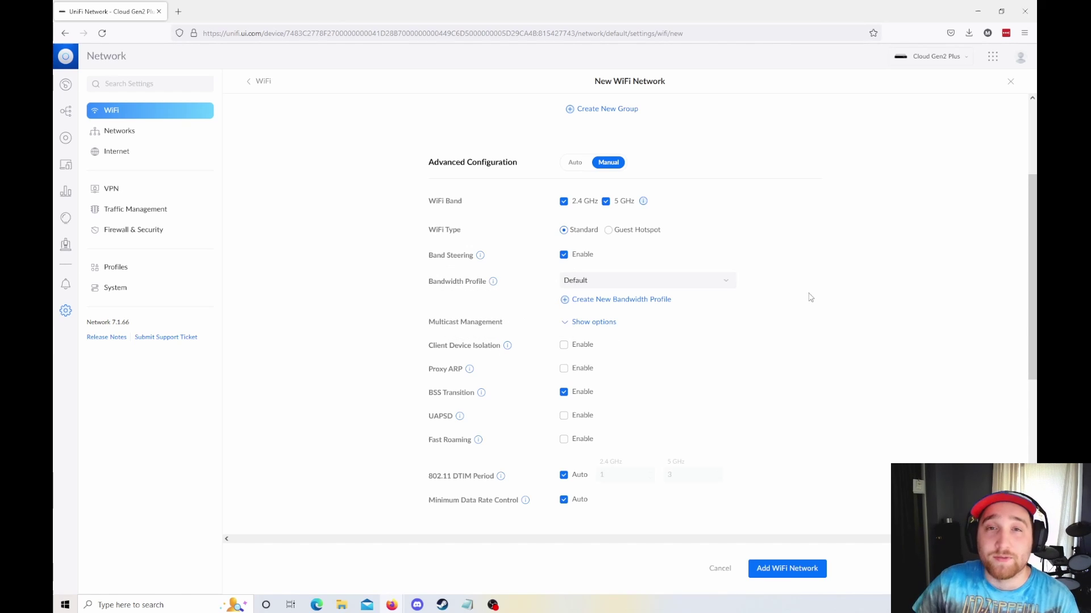
{"action": "scroll", "coordinate": [701, 345], "scroll_direction": "down", "scroll_amount": 1}
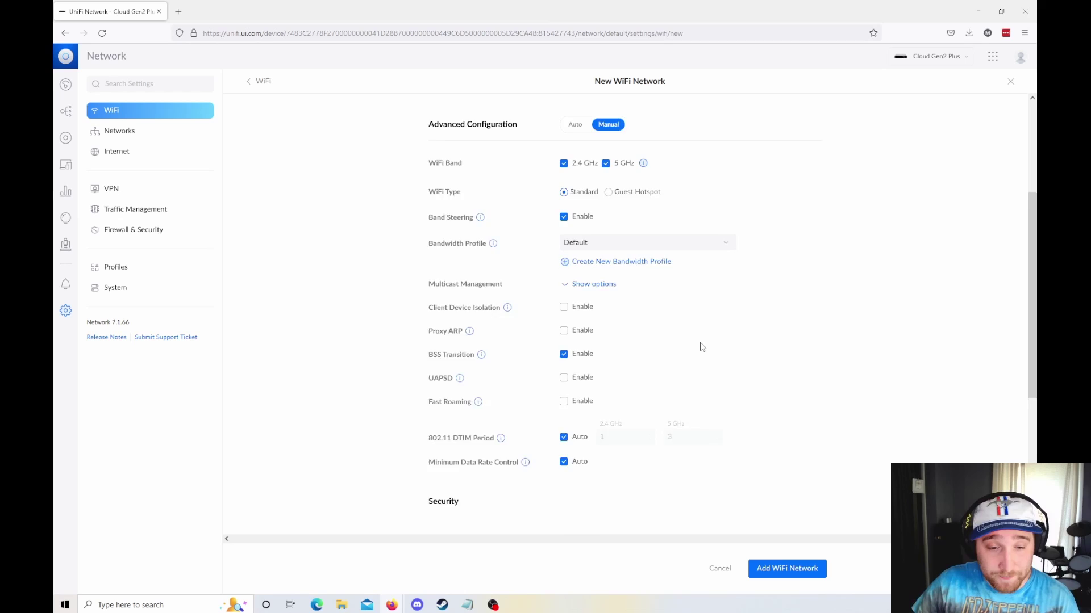
{"action": "scroll", "coordinate": [701, 346], "scroll_direction": "up", "scroll_amount": 4}
Step: Leave the unsaved WiFi form for Networks and open a New Network form (192.168.4.1/24)
{"action": "left_click", "coordinate": [136, 131]}
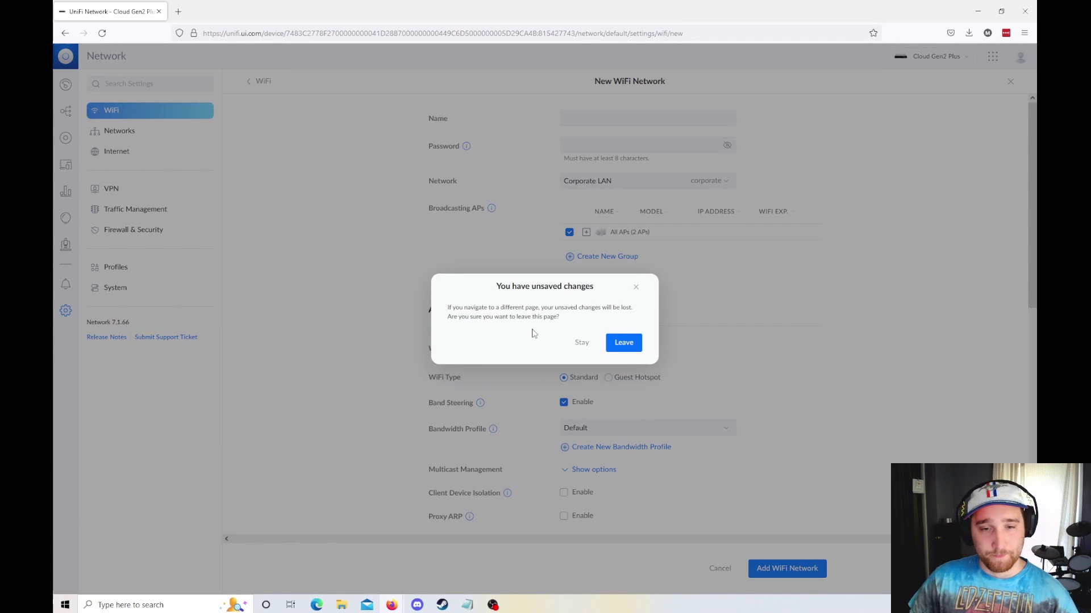
{"action": "left_click", "coordinate": [610, 342]}
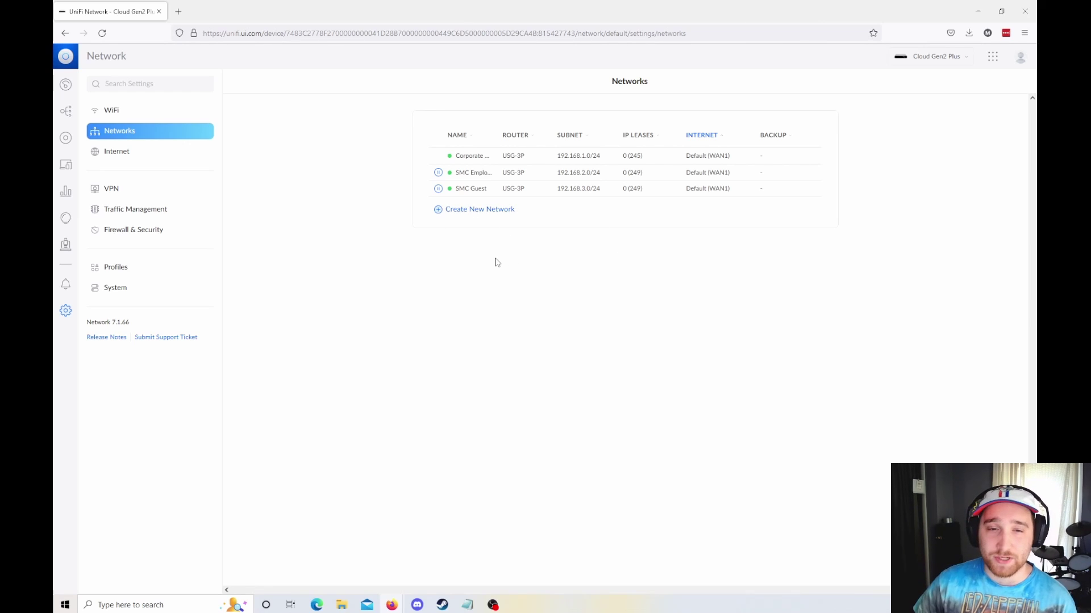
{"action": "left_click", "coordinate": [499, 211]}
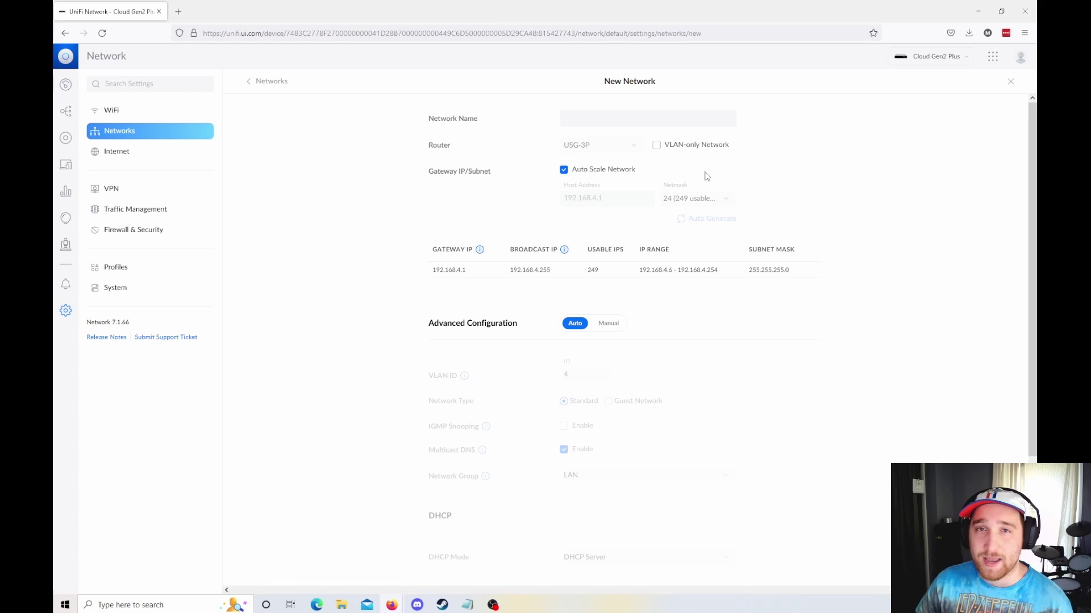
Step: Toggle VLAN-only Network on and off, then set Advanced Configuration to Manual to show VLAN ID 4
{"action": "left_click", "coordinate": [657, 146]}
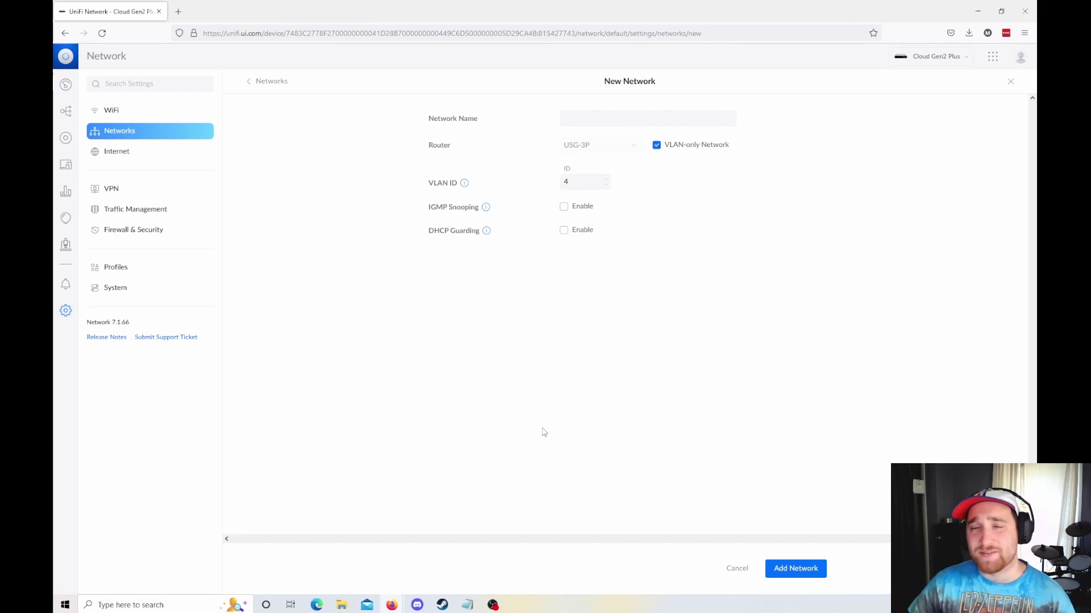
{"action": "left_click", "coordinate": [737, 569]}
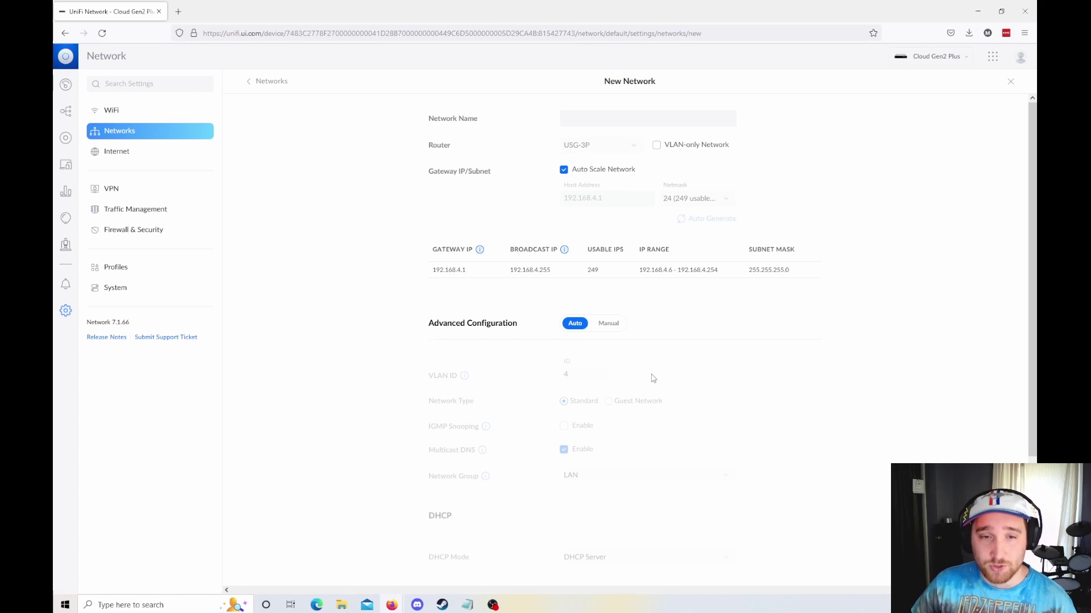
{"action": "scroll", "coordinate": [621, 228], "scroll_direction": "down", "scroll_amount": 2}
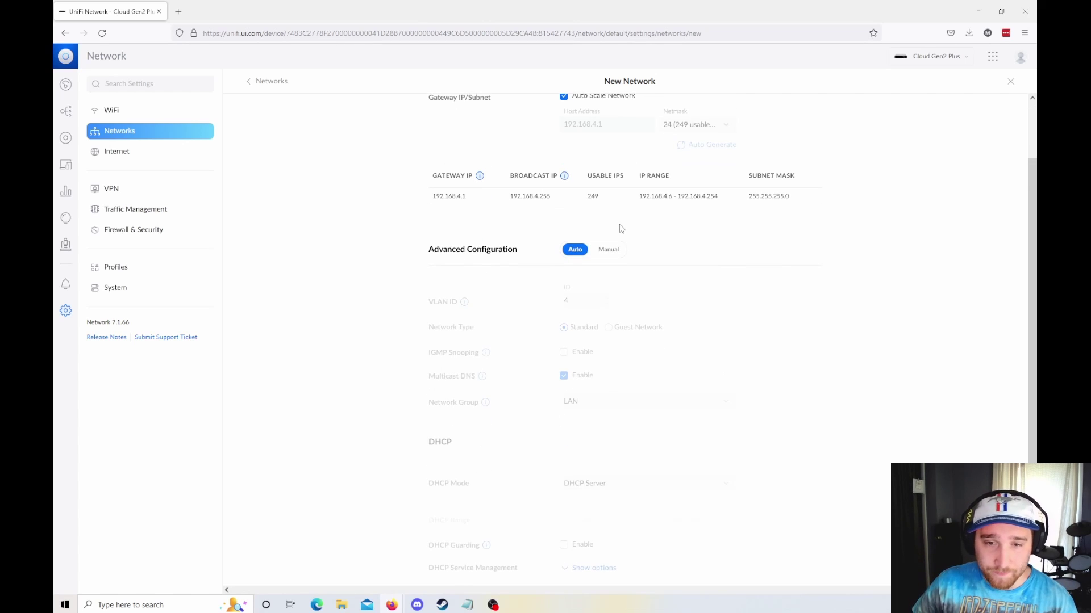
{"action": "scroll", "coordinate": [643, 289], "scroll_direction": "down", "scroll_amount": 1}
{"action": "left_click", "coordinate": [609, 212]}
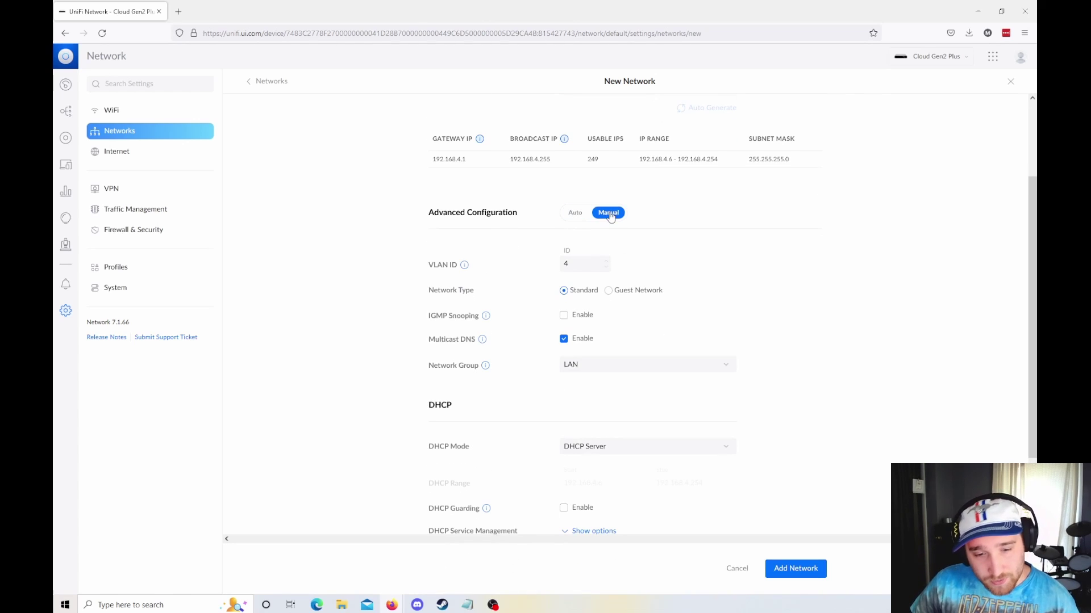
{"action": "scroll", "coordinate": [689, 327], "scroll_direction": "down", "scroll_amount": 2}
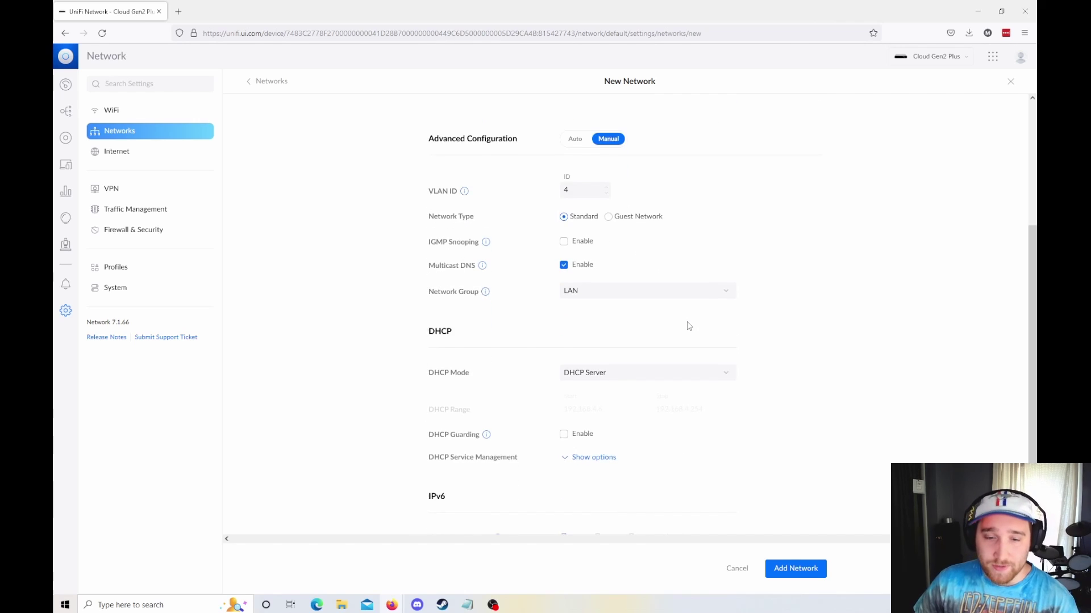
{"action": "scroll", "coordinate": [689, 327], "scroll_direction": "down", "scroll_amount": 1}
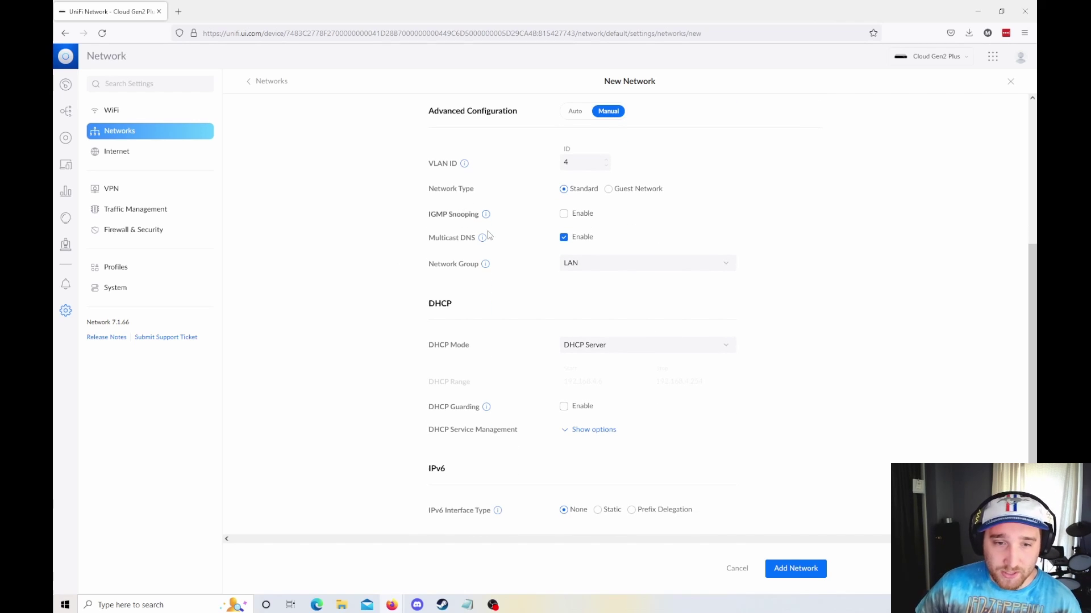
{"action": "scroll", "coordinate": [669, 512], "scroll_direction": "up", "scroll_amount": 5}
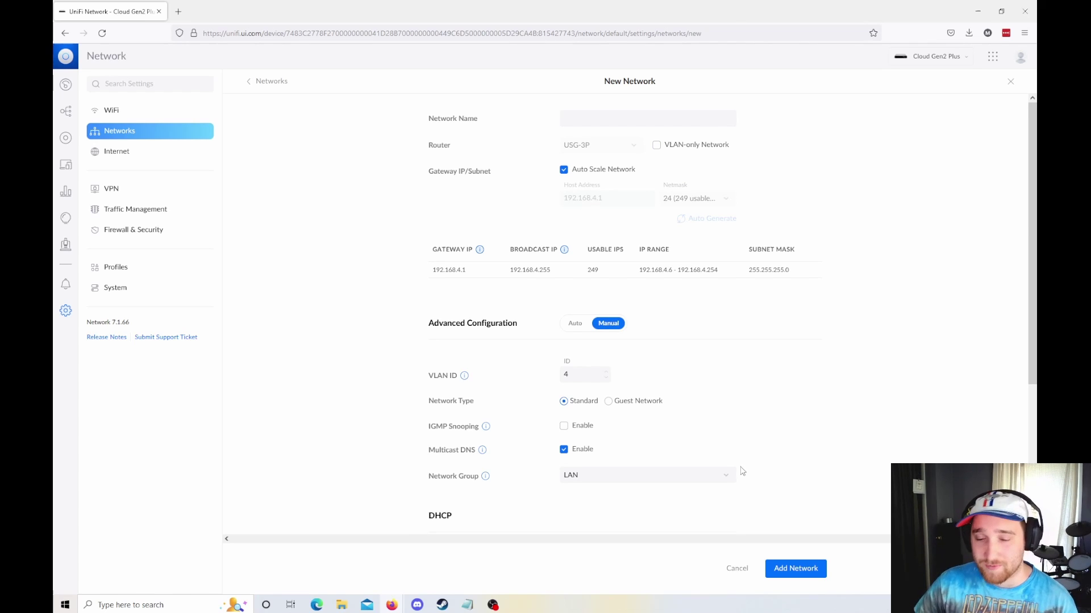
Step: Cancel the new network and view Internet settings: Default WAN1, Failover Only load balancing
{"action": "left_click", "coordinate": [736, 569]}
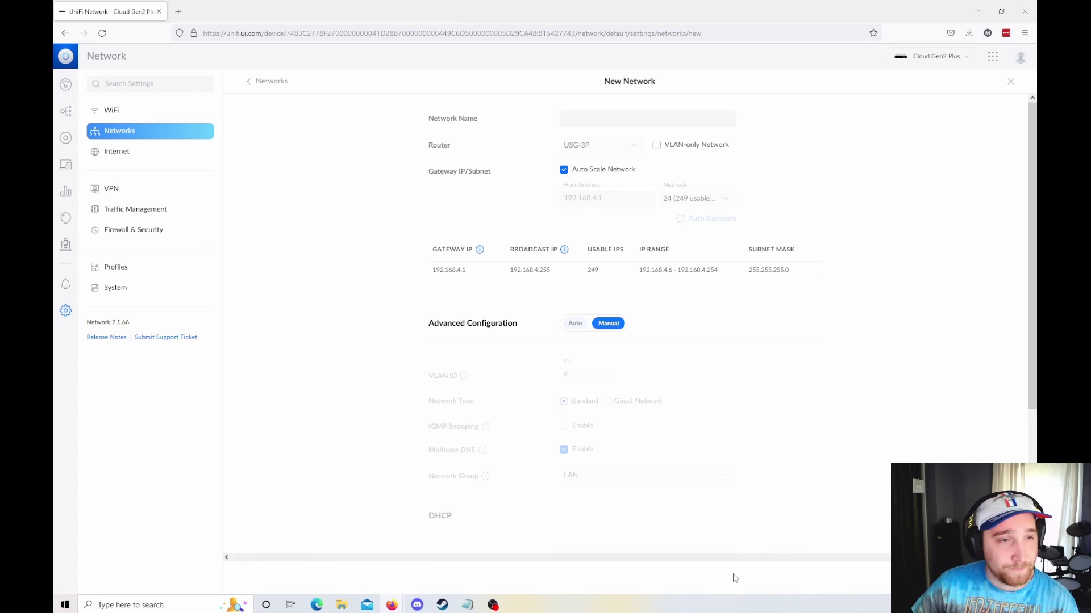
{"action": "left_click", "coordinate": [109, 153]}
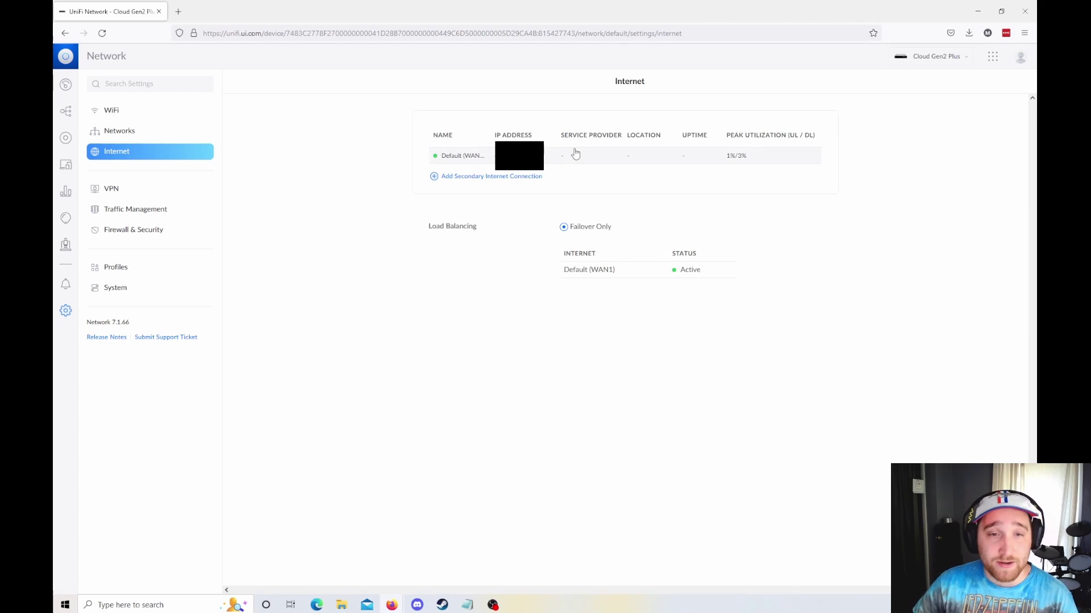
Step: Open VPN settings and start a site-to-site VPN using IKEv1, AES-128, SHA1, DH Group 14
{"action": "left_click", "coordinate": [109, 188]}
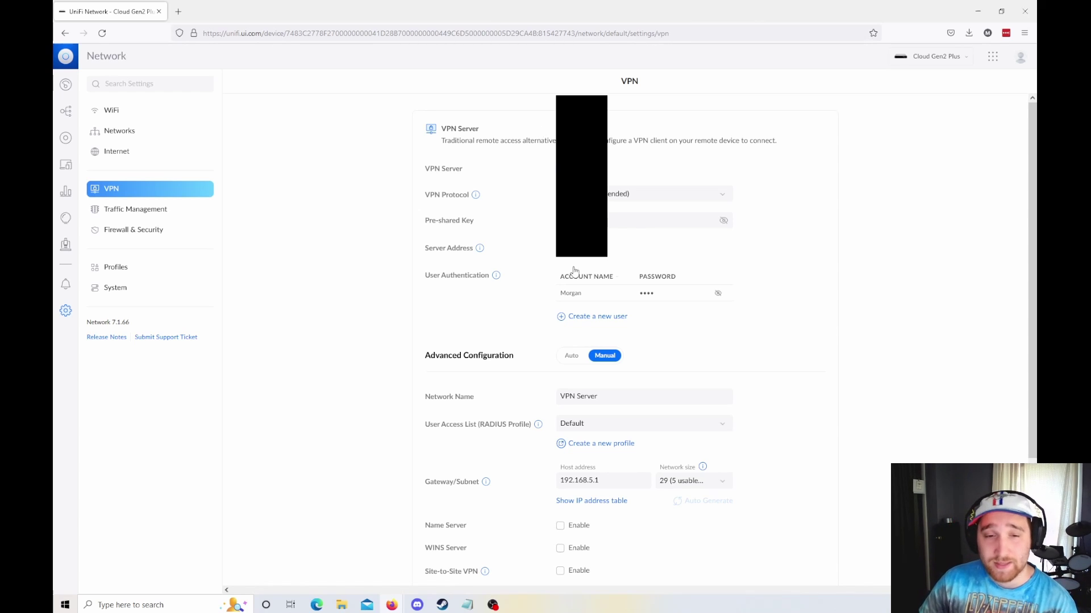
{"action": "scroll", "coordinate": [568, 272], "scroll_direction": "down", "scroll_amount": 3}
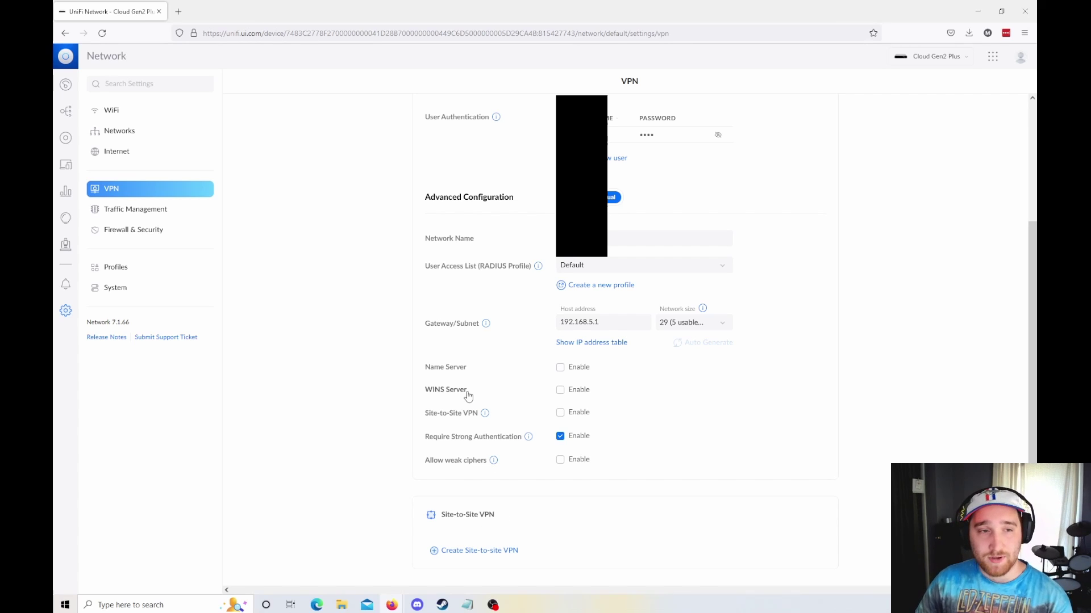
{"action": "scroll", "coordinate": [468, 396], "scroll_direction": "up", "scroll_amount": 3}
{"action": "scroll", "coordinate": [536, 383], "scroll_direction": "down", "scroll_amount": 3}
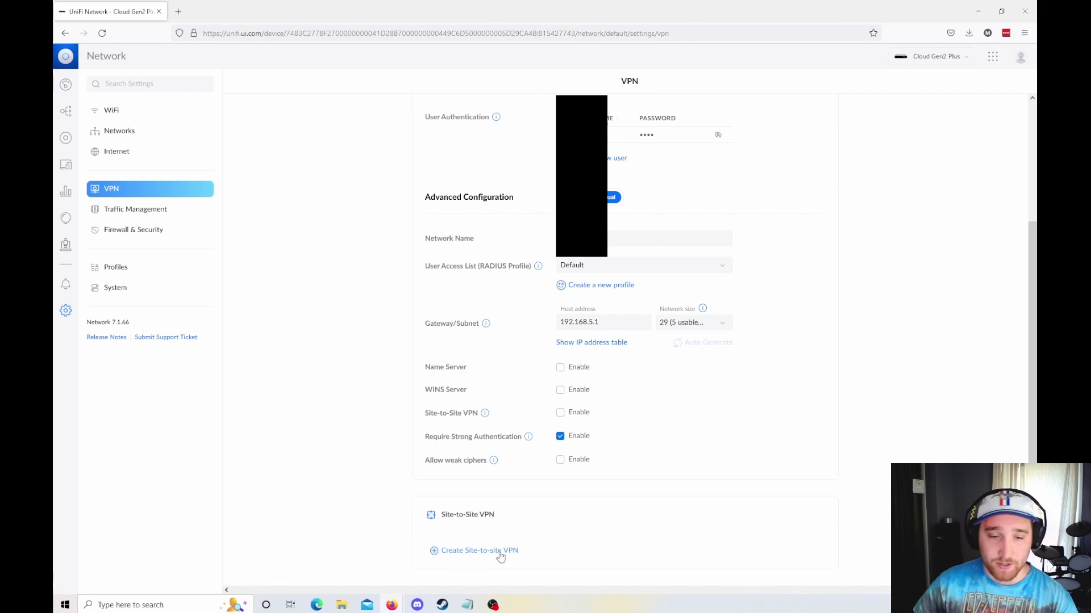
{"action": "left_click", "coordinate": [475, 552]}
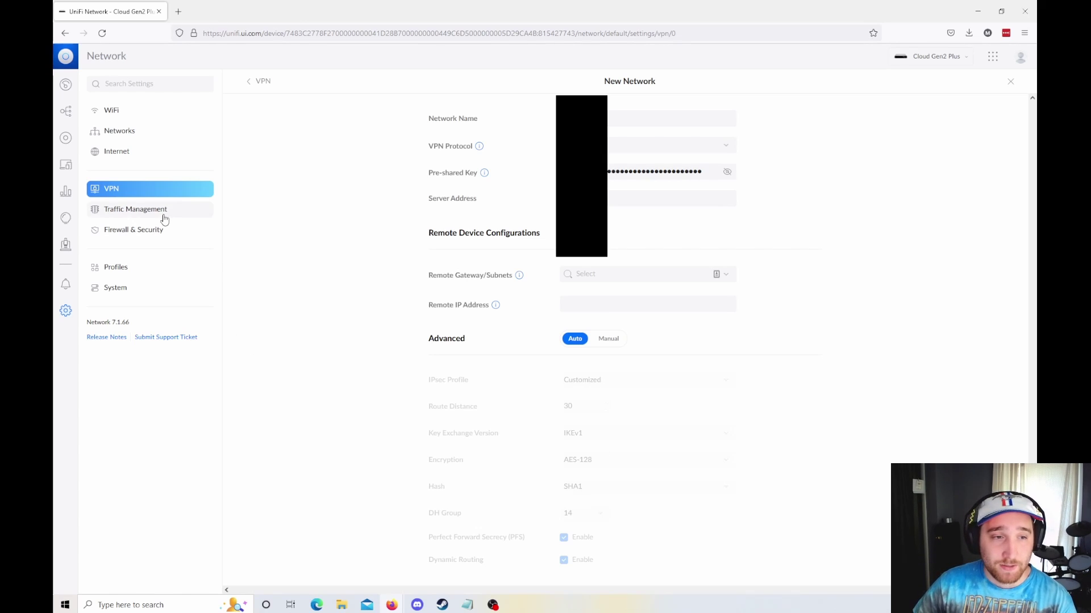
Step: Browse the Profiles page, including five switch port profiles and the 10.0/2.00 Mbps Guests bandwidth profile
{"action": "left_click", "coordinate": [152, 267]}
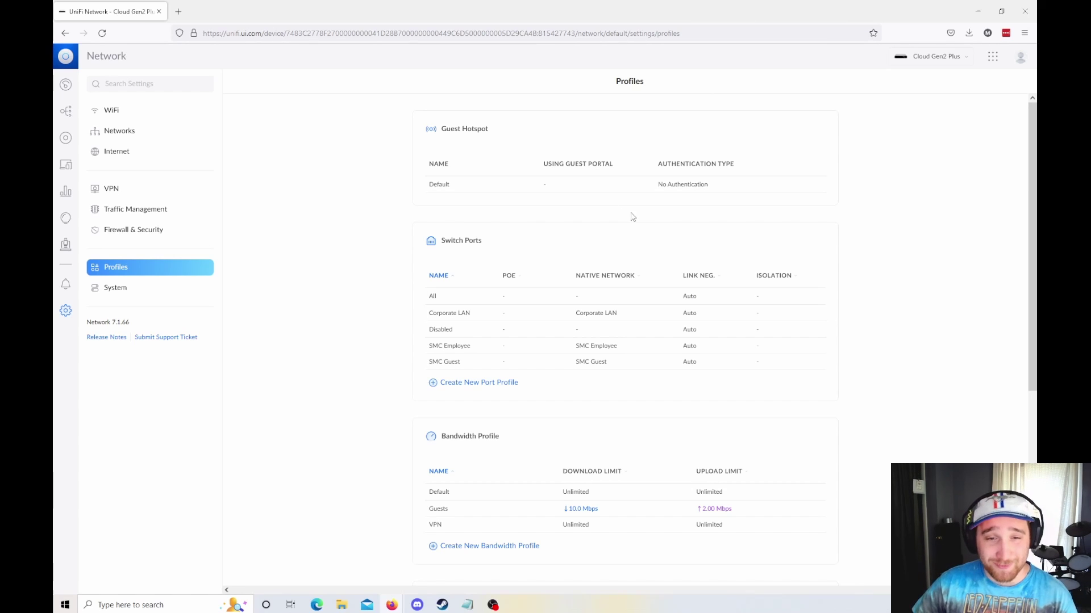
{"action": "scroll", "coordinate": [530, 249], "scroll_direction": "down", "scroll_amount": 5}
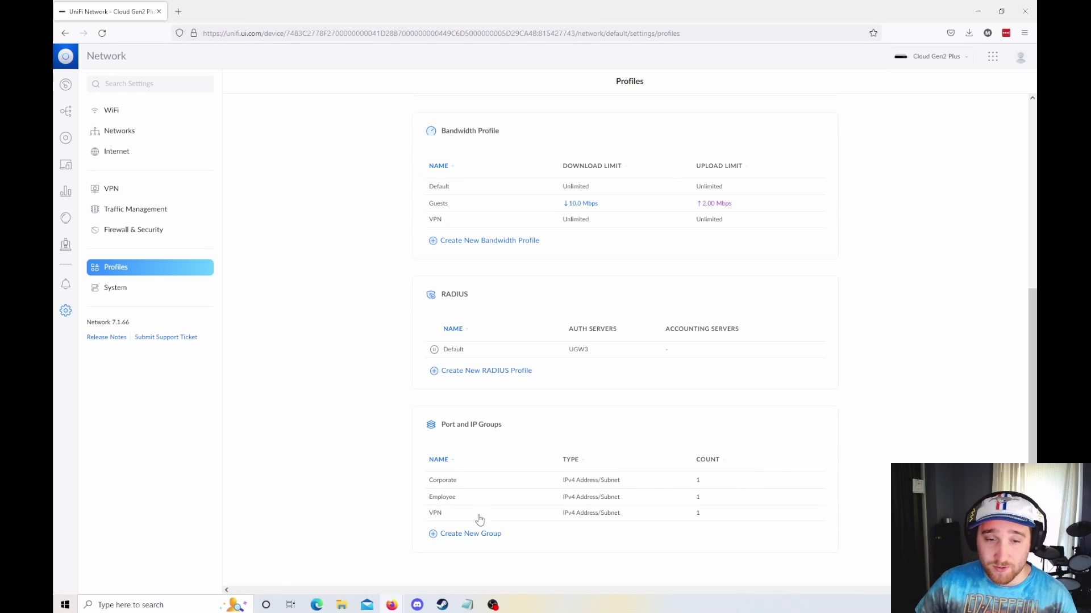
{"action": "scroll", "coordinate": [485, 478], "scroll_direction": "up", "scroll_amount": 1}
{"action": "scroll", "coordinate": [496, 438], "scroll_direction": "up", "scroll_amount": 2}
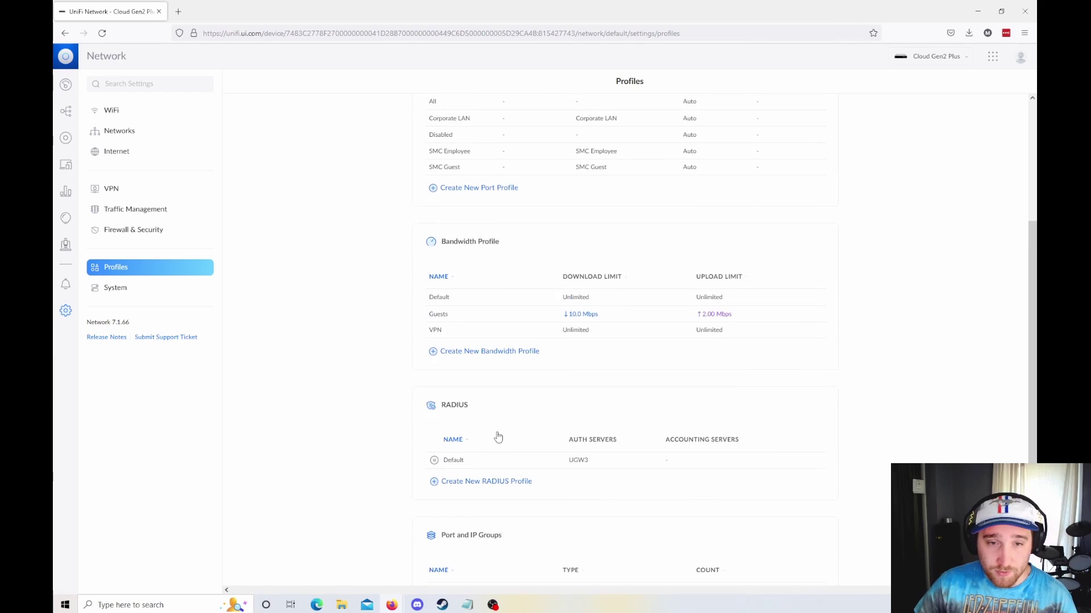
{"action": "scroll", "coordinate": [523, 326], "scroll_direction": "up", "scroll_amount": 1}
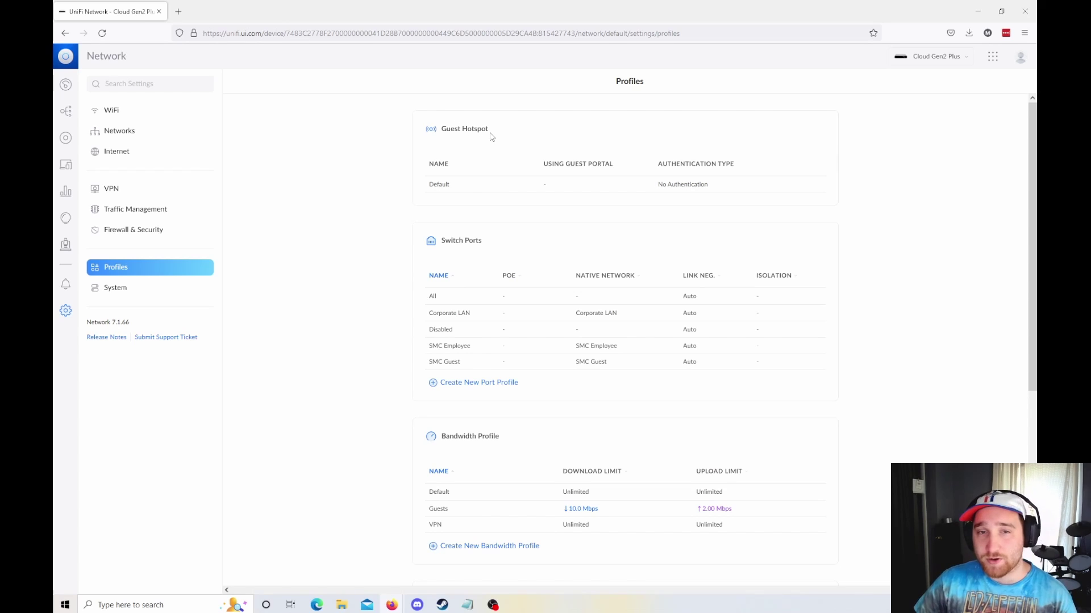
{"action": "left_click", "coordinate": [452, 184]}
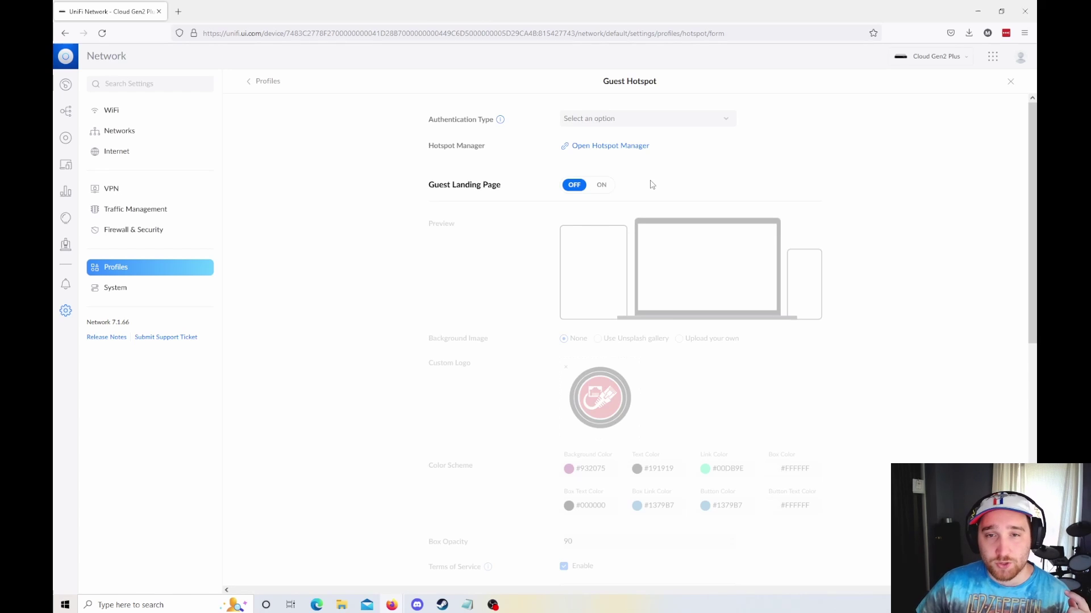
{"action": "scroll", "coordinate": [648, 184], "scroll_direction": "down", "scroll_amount": 2}
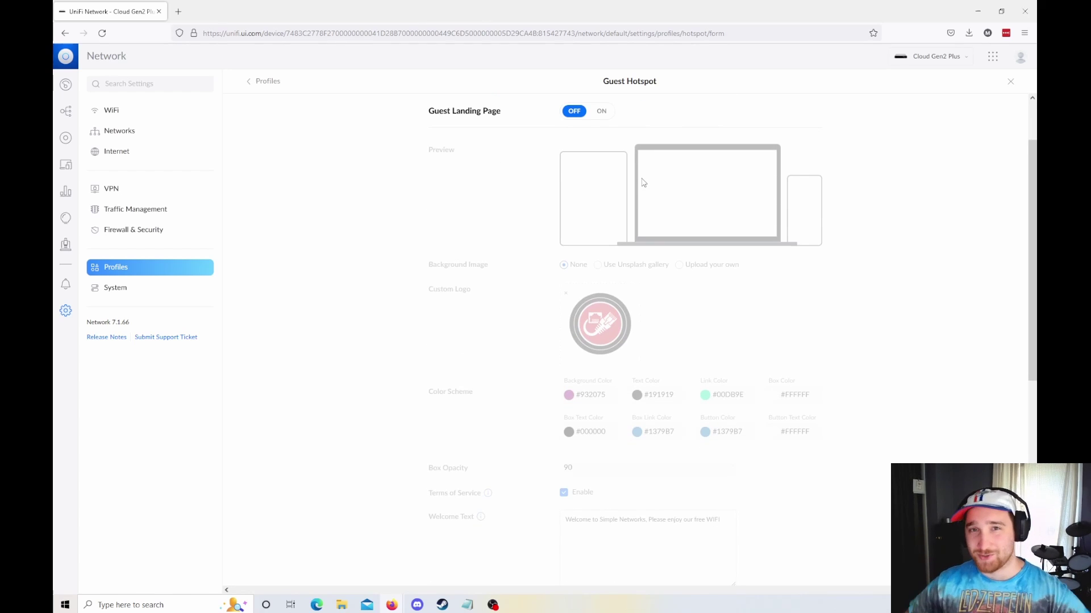
{"action": "scroll", "coordinate": [704, 238], "scroll_direction": "down", "scroll_amount": 4}
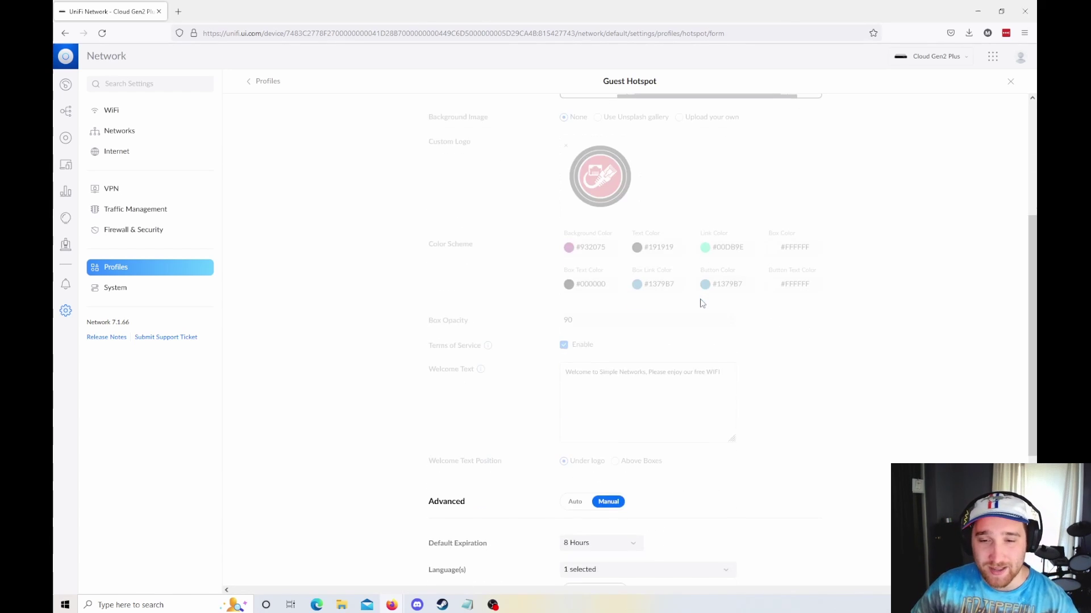
{"action": "scroll", "coordinate": [674, 294], "scroll_direction": "up", "scroll_amount": 6}
{"action": "left_click_drag", "start_coordinate": [429, 186], "coordinate": [510, 189]}
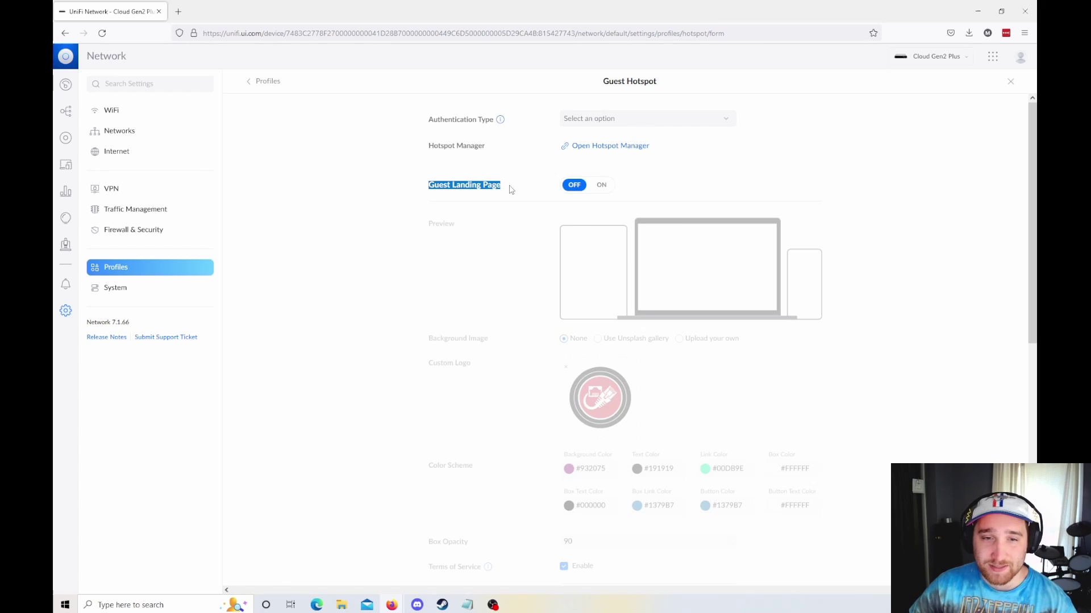
{"action": "left_click", "coordinate": [500, 185]}
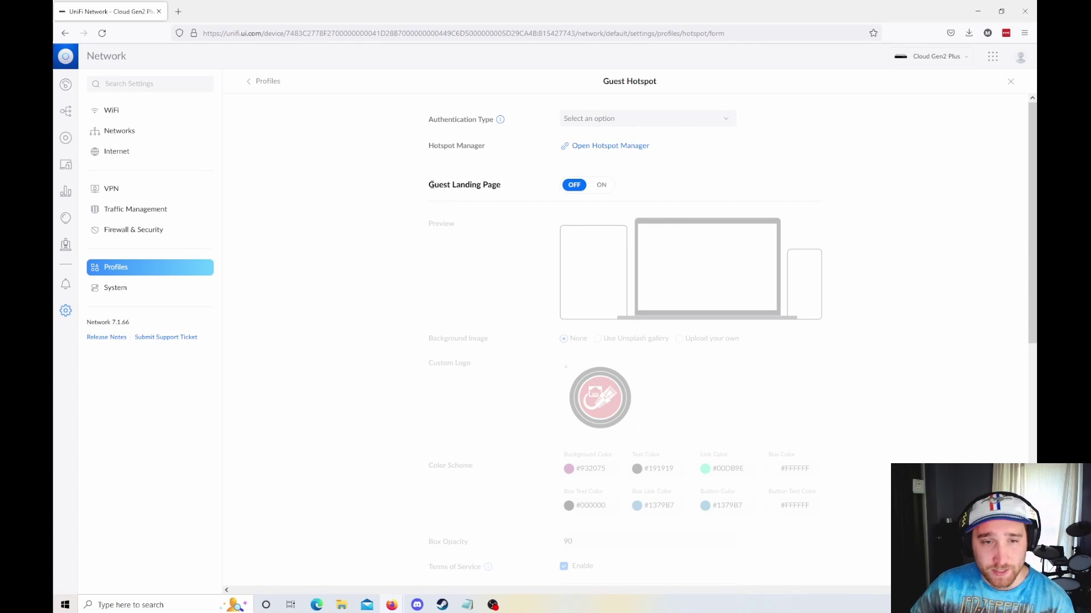
{"action": "left_click_drag", "start_coordinate": [430, 187], "coordinate": [501, 191]}
{"action": "left_click", "coordinate": [505, 193]}
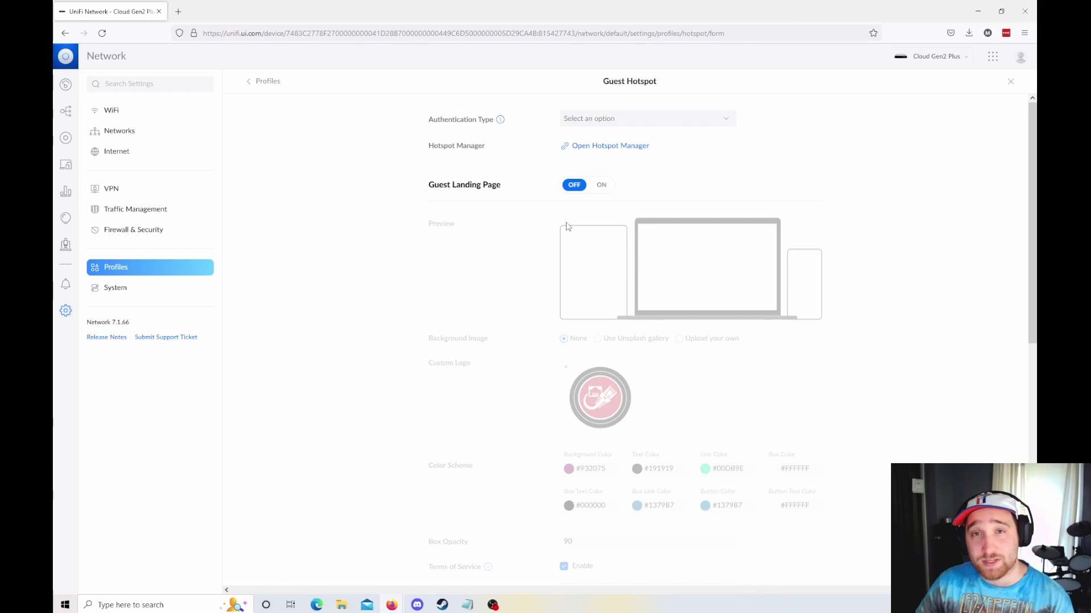
{"action": "scroll", "coordinate": [609, 290], "scroll_direction": "down", "scroll_amount": 1}
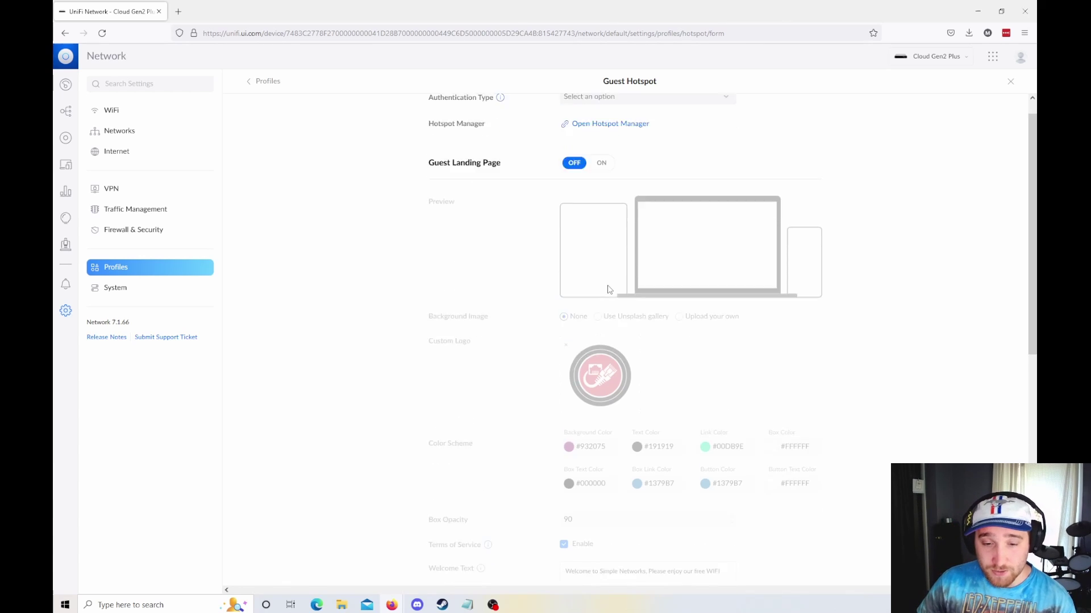
{"action": "scroll", "coordinate": [609, 289], "scroll_direction": "down", "scroll_amount": 5}
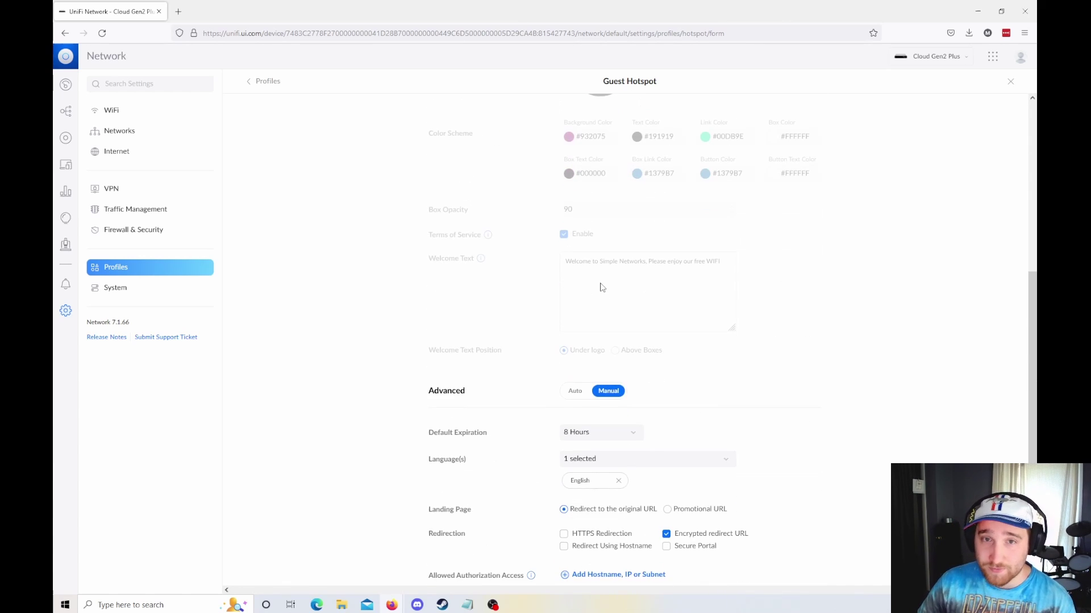
{"action": "scroll", "coordinate": [602, 287], "scroll_direction": "down", "scroll_amount": 2}
{"action": "scroll", "coordinate": [690, 347], "scroll_direction": "up", "scroll_amount": 4}
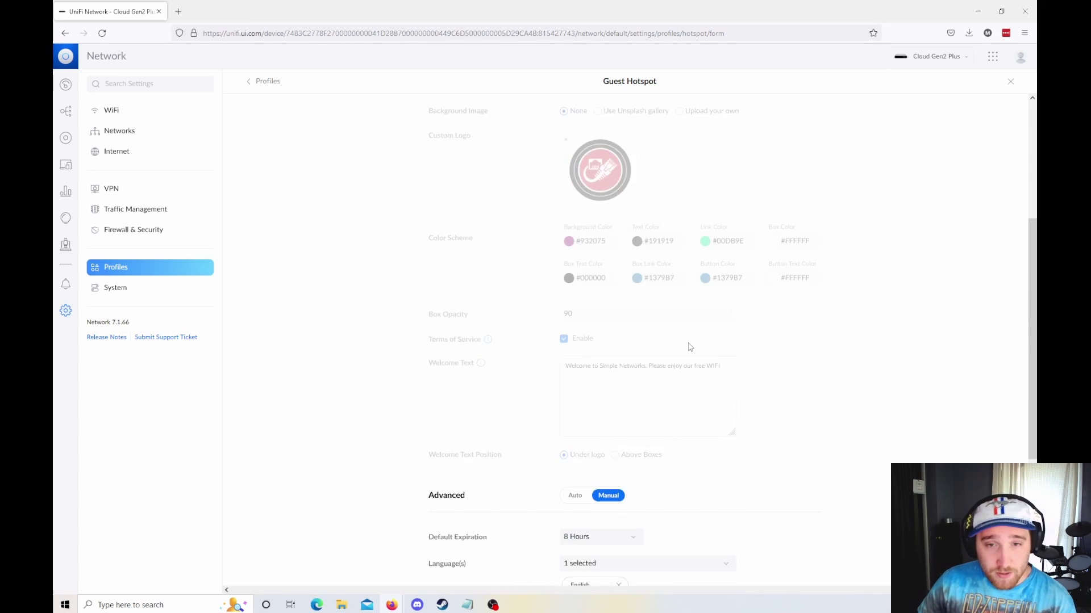
{"action": "scroll", "coordinate": [690, 347], "scroll_direction": "up", "scroll_amount": 4}
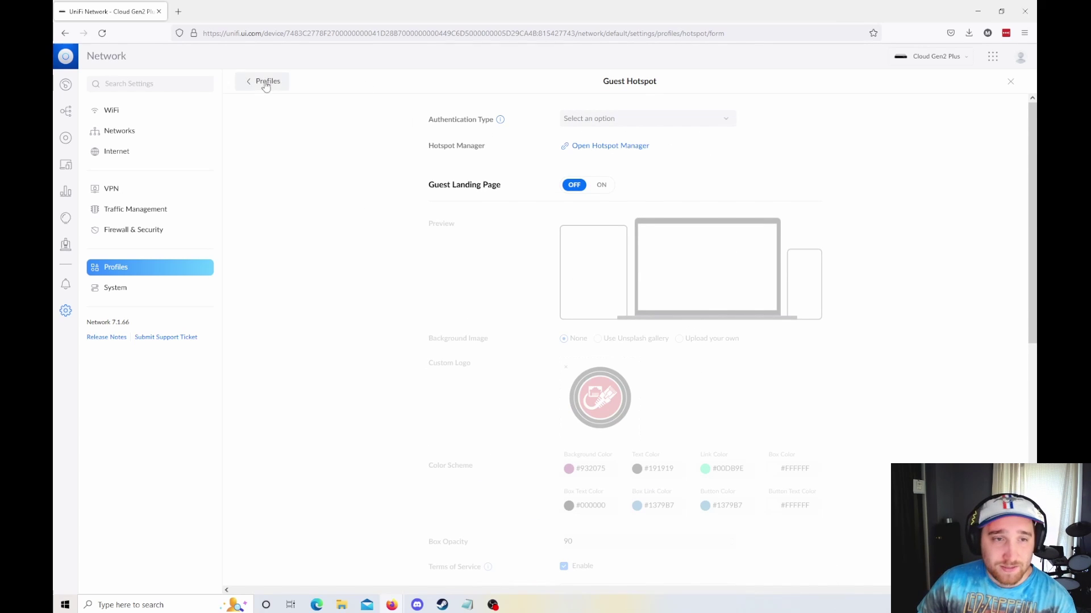
{"action": "left_click", "coordinate": [265, 83]}
Step: Open System settings and scroll through notifications, theme, Updates, Backup and Support Information
{"action": "left_click", "coordinate": [115, 288]}
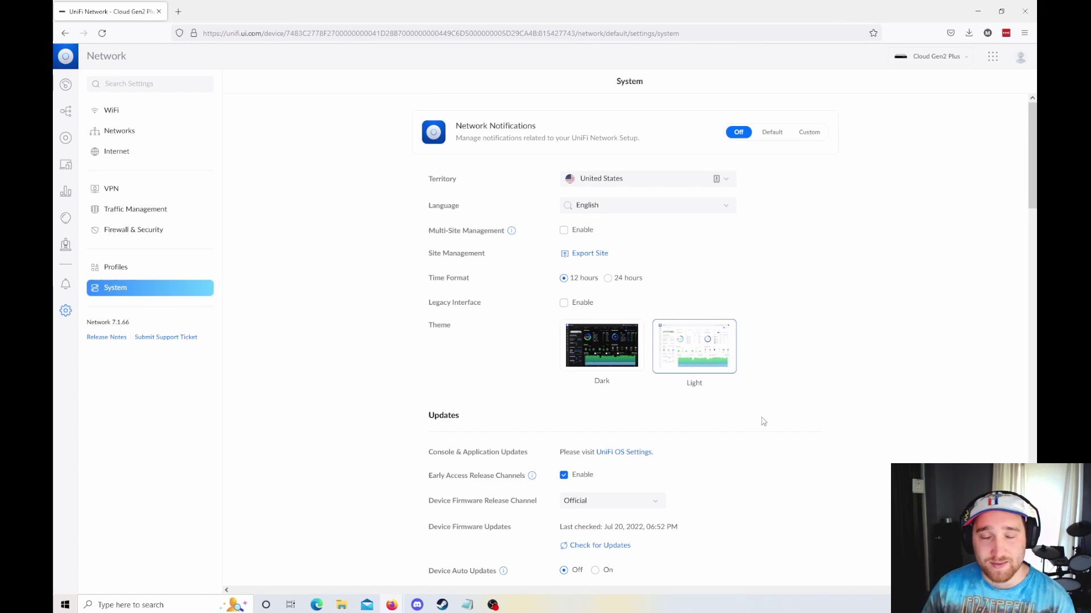
{"action": "scroll", "coordinate": [764, 421], "scroll_direction": "down", "scroll_amount": 1}
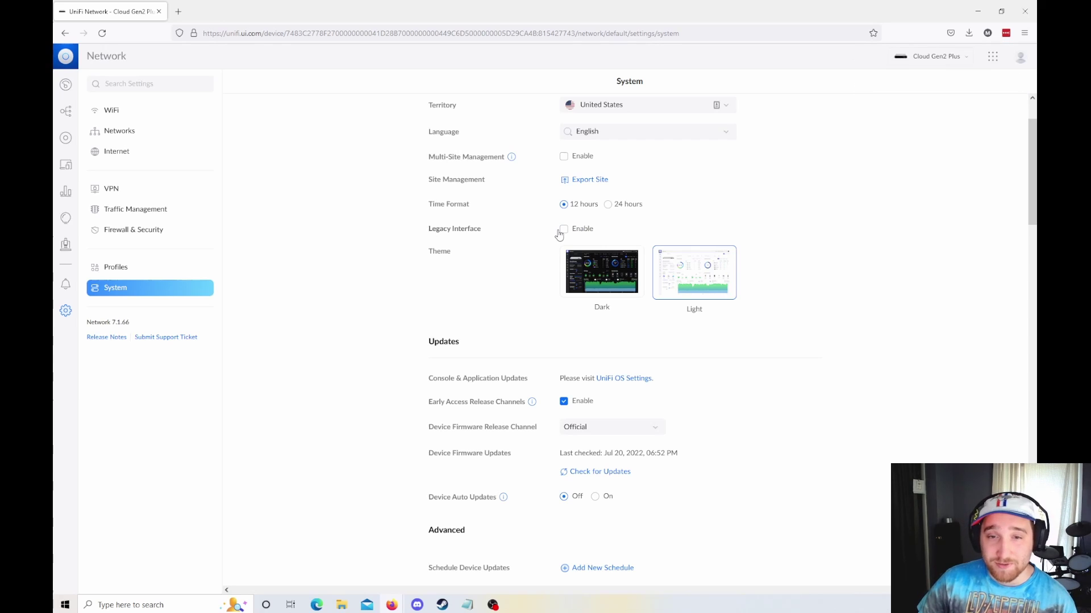
{"action": "scroll", "coordinate": [575, 381], "scroll_direction": "down", "scroll_amount": 1}
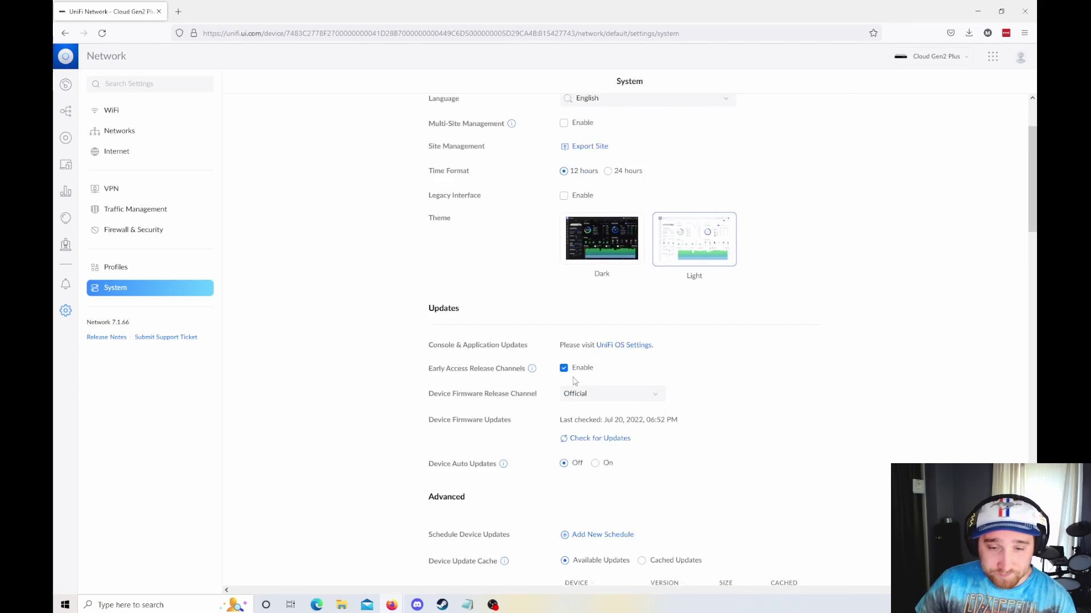
{"action": "scroll", "coordinate": [575, 381], "scroll_direction": "down", "scroll_amount": 3}
{"action": "scroll", "coordinate": [458, 433], "scroll_direction": "down", "scroll_amount": 1}
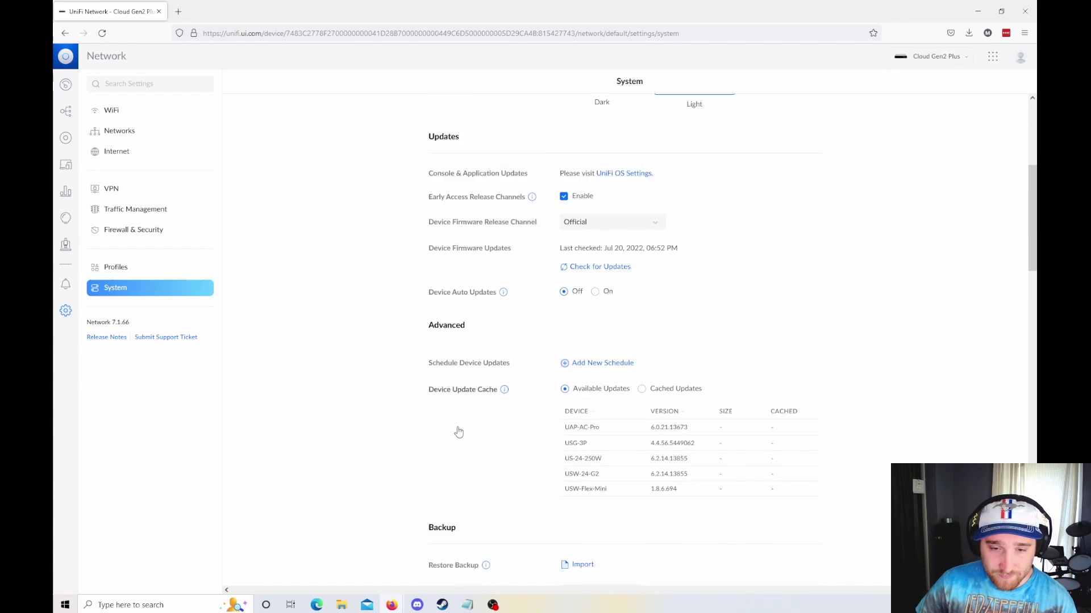
{"action": "scroll", "coordinate": [459, 433], "scroll_direction": "down", "scroll_amount": 10}
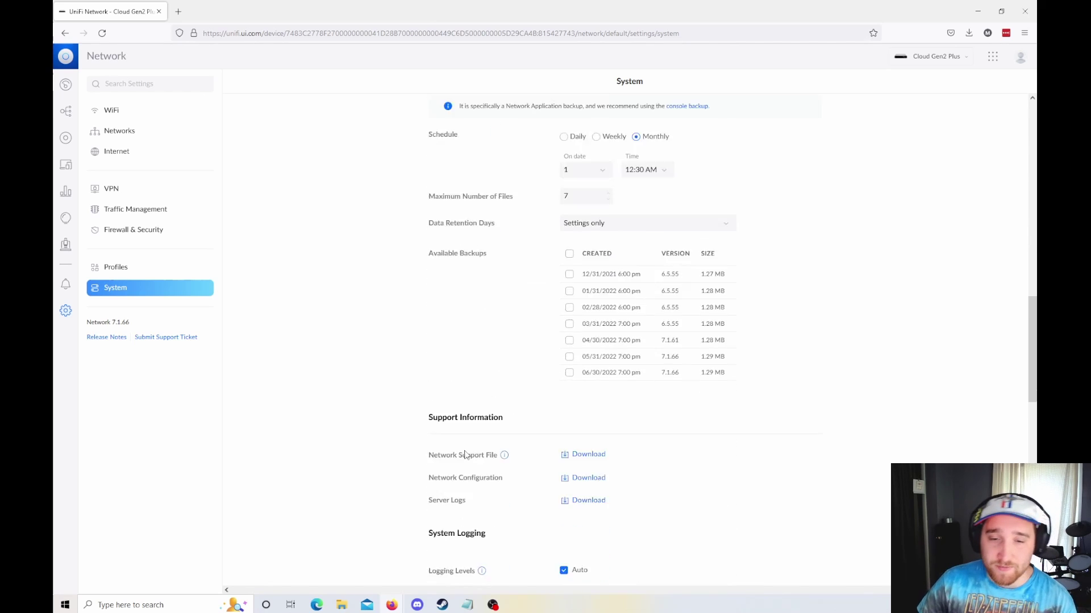
{"action": "scroll", "coordinate": [464, 455], "scroll_direction": "down", "scroll_amount": 4}
{"action": "scroll", "coordinate": [503, 454], "scroll_direction": "up", "scroll_amount": 13}
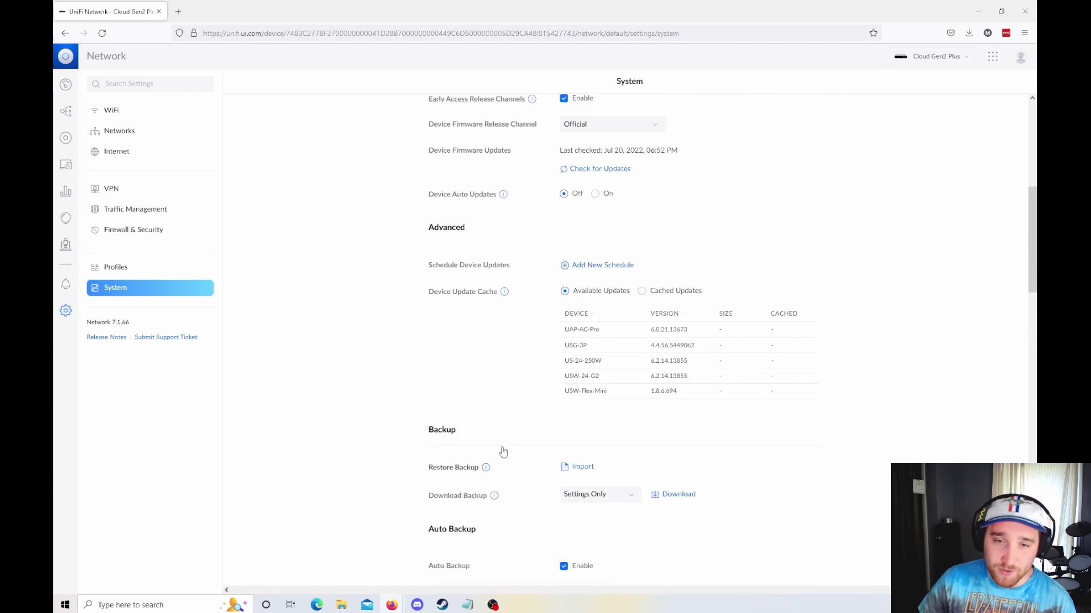
{"action": "scroll", "coordinate": [503, 452], "scroll_direction": "up", "scroll_amount": 7}
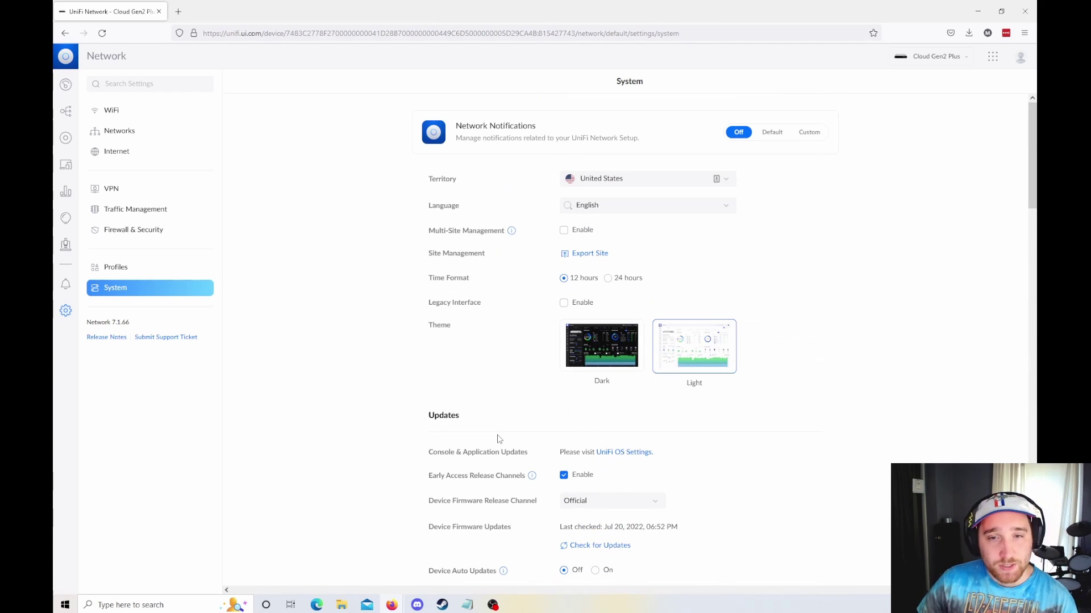
Step: View the Topology map of gateway, switches, access points and clients, then the Dashboard
{"action": "left_click", "coordinate": [67, 112]}
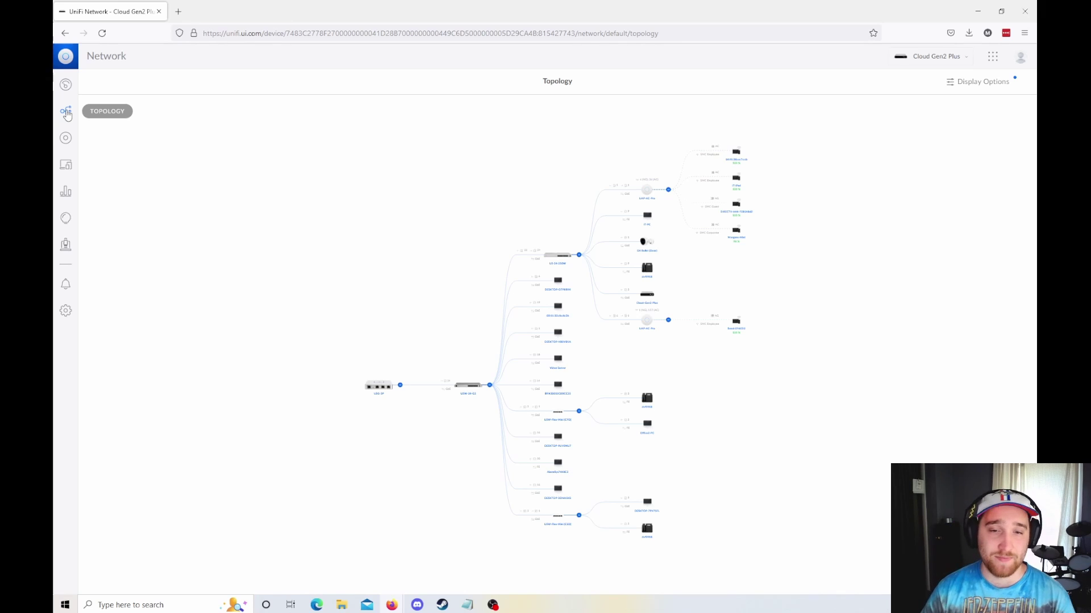
{"action": "left_click", "coordinate": [65, 85]}
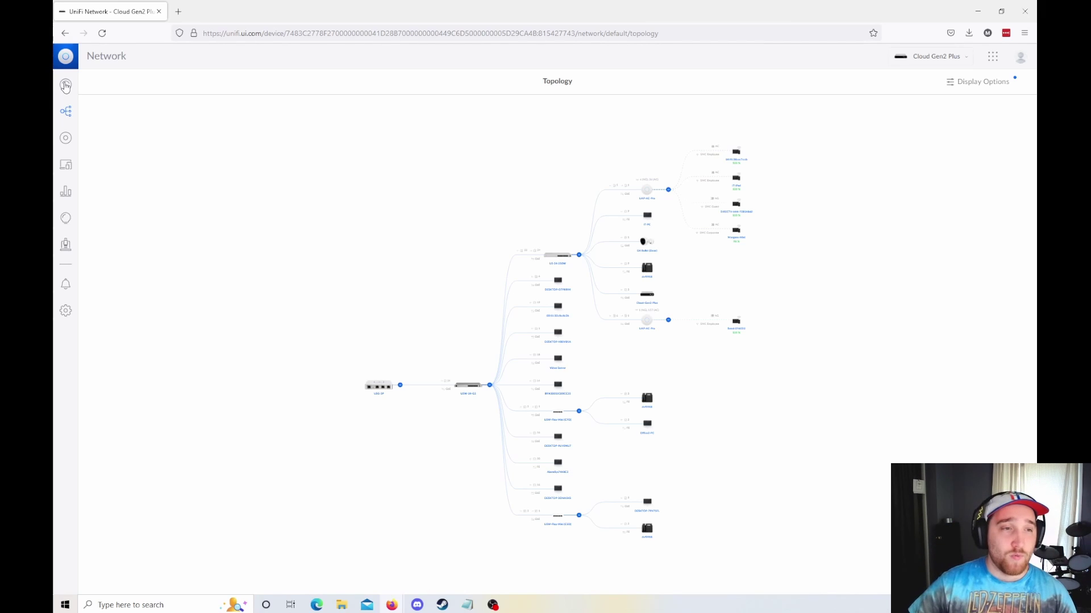